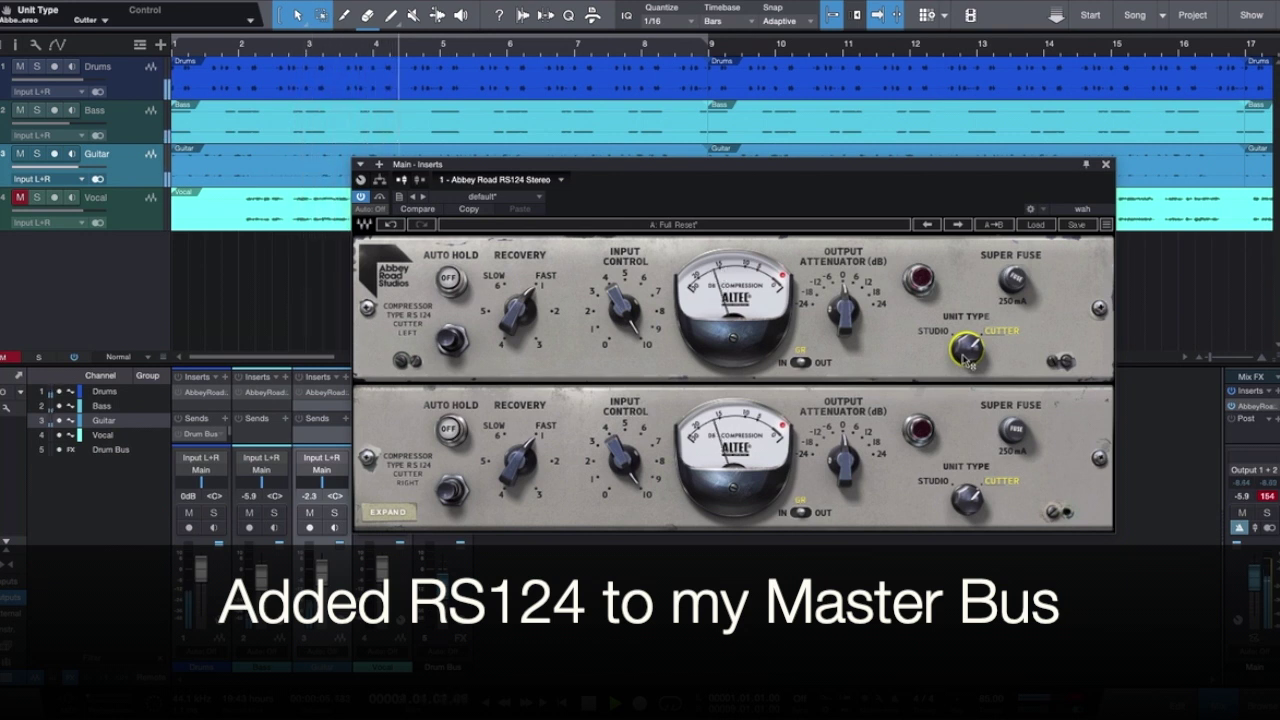
- Bypass the Abbey Road RS124 compressor on the Main bus
left_click(361, 197)
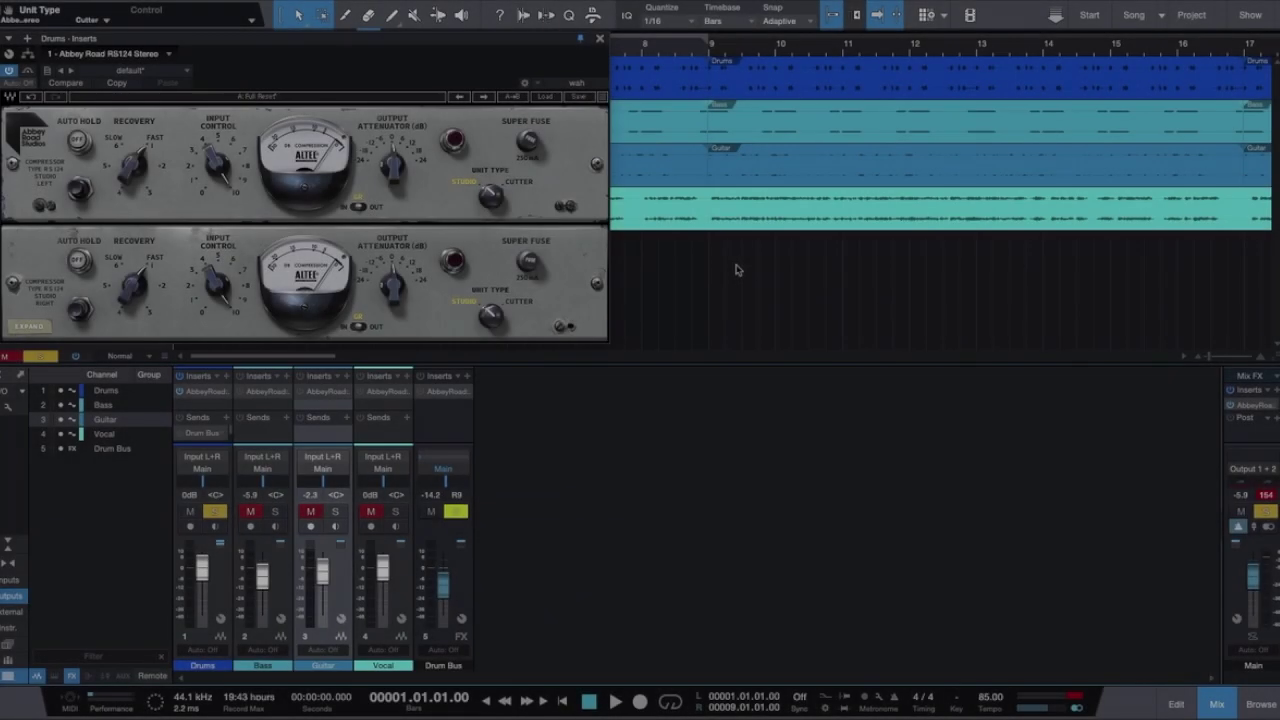
- Play the drum loop, expand the Drums compressor's options, and audition the DUO, MS and ST types plus Mono and Stereo monitoring
key("space")
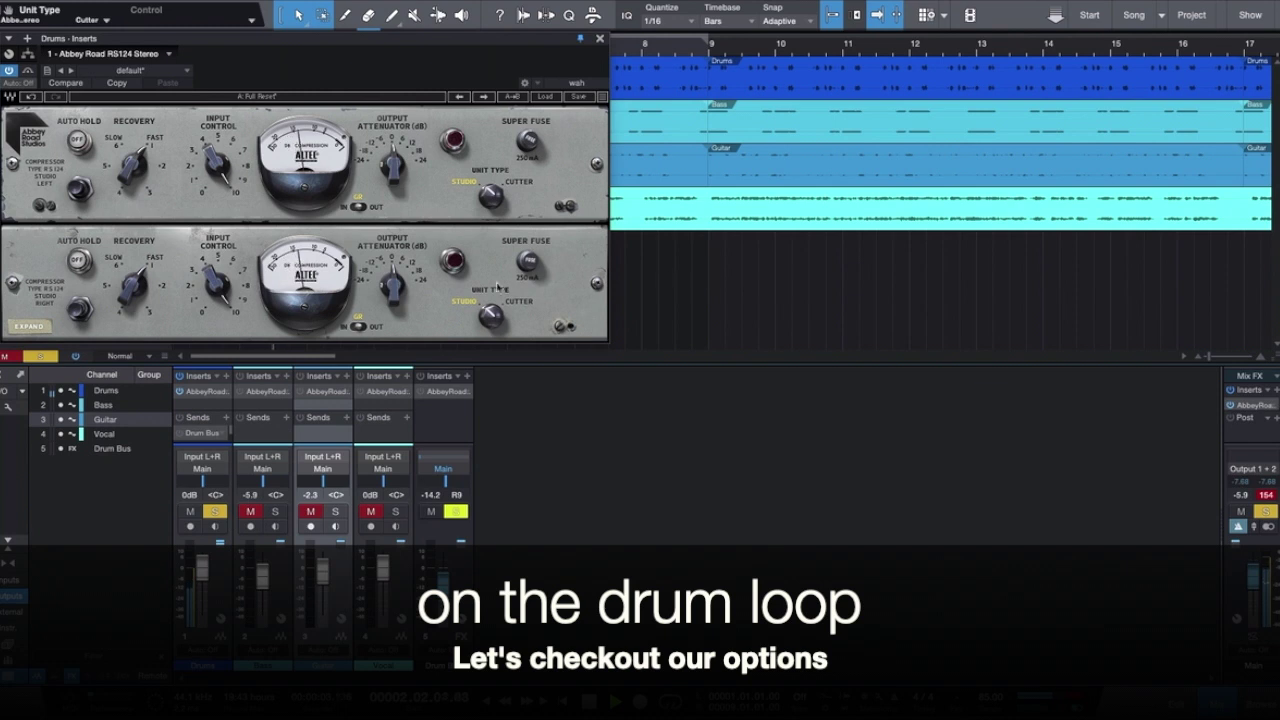
left_click(28, 327)
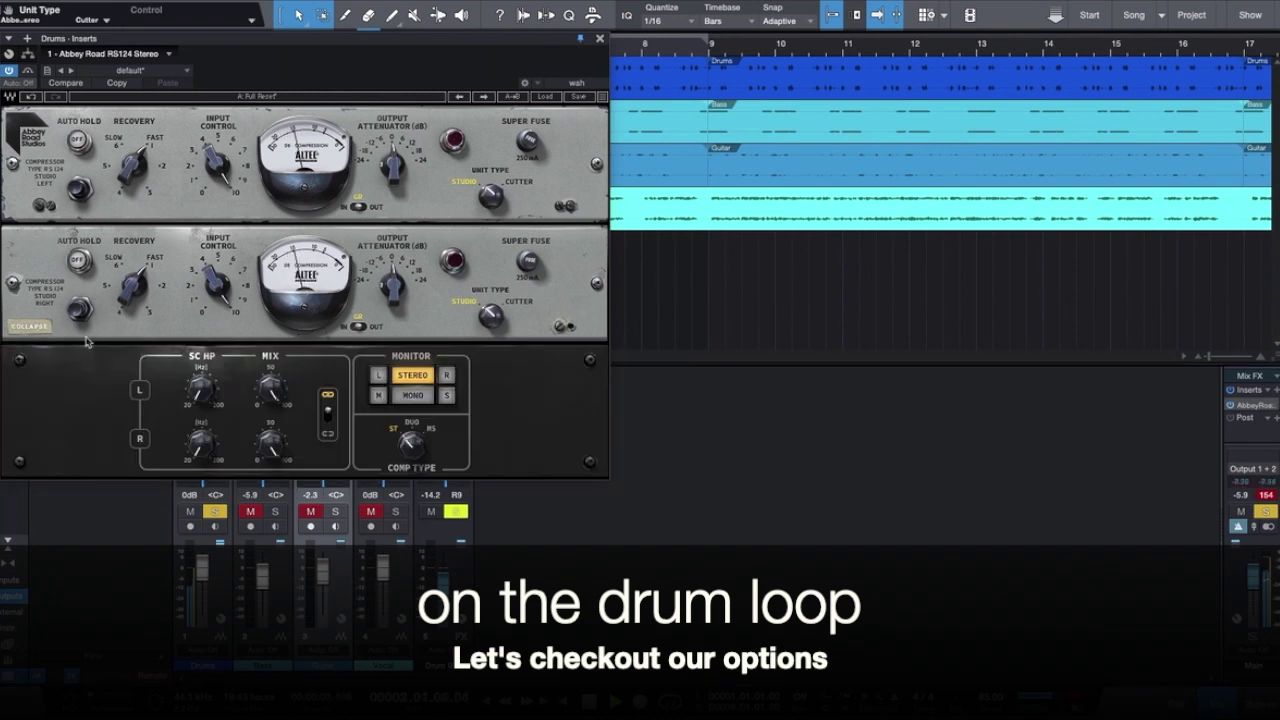
left_click(421, 428)
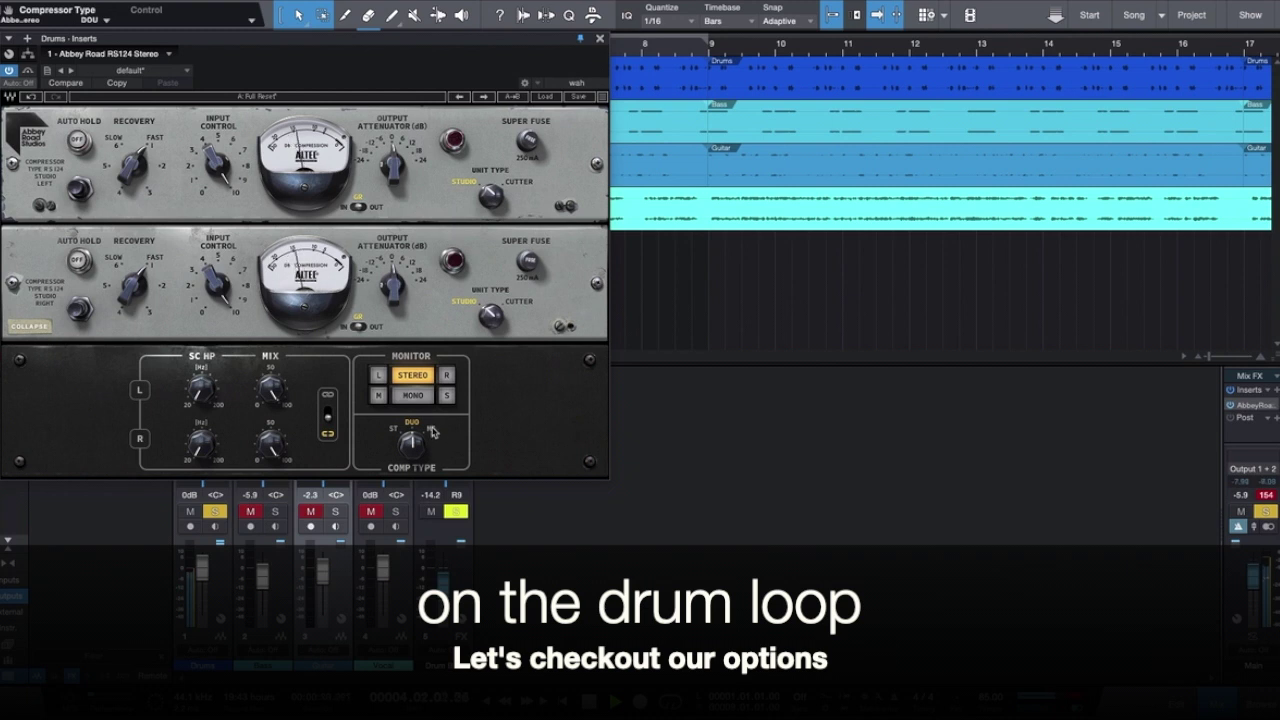
left_click(414, 396)
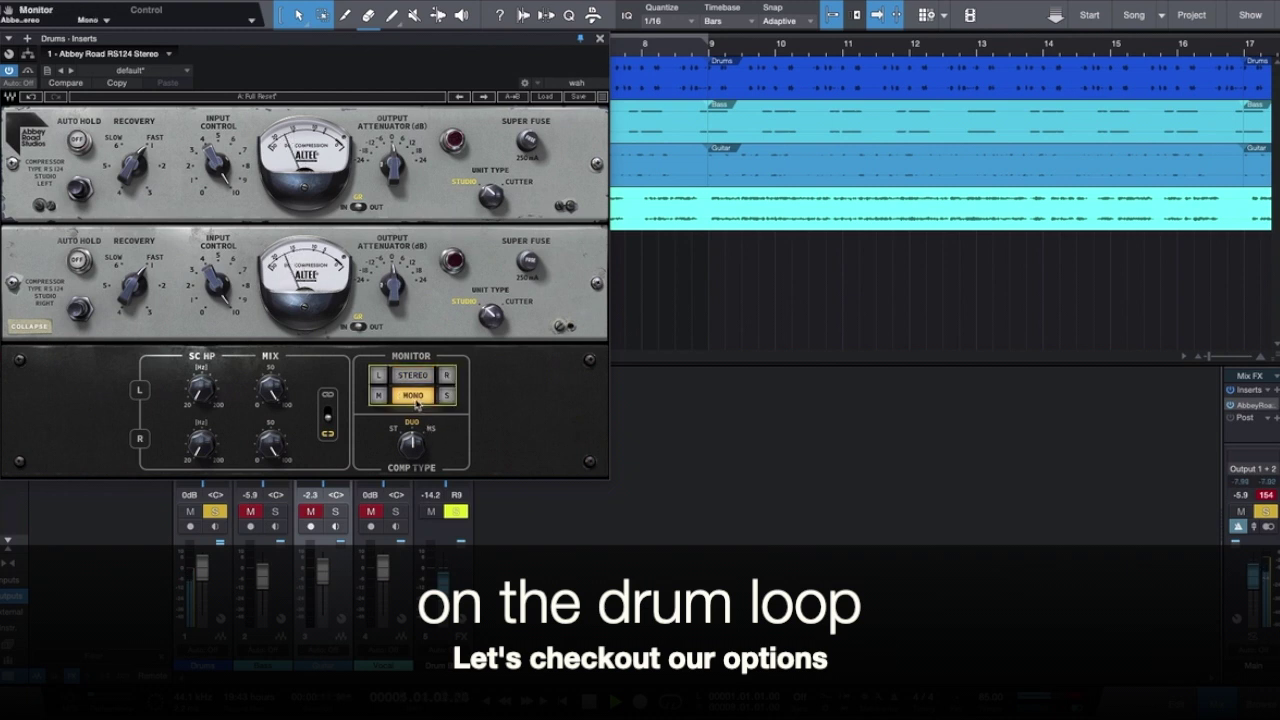
left_click(414, 376)
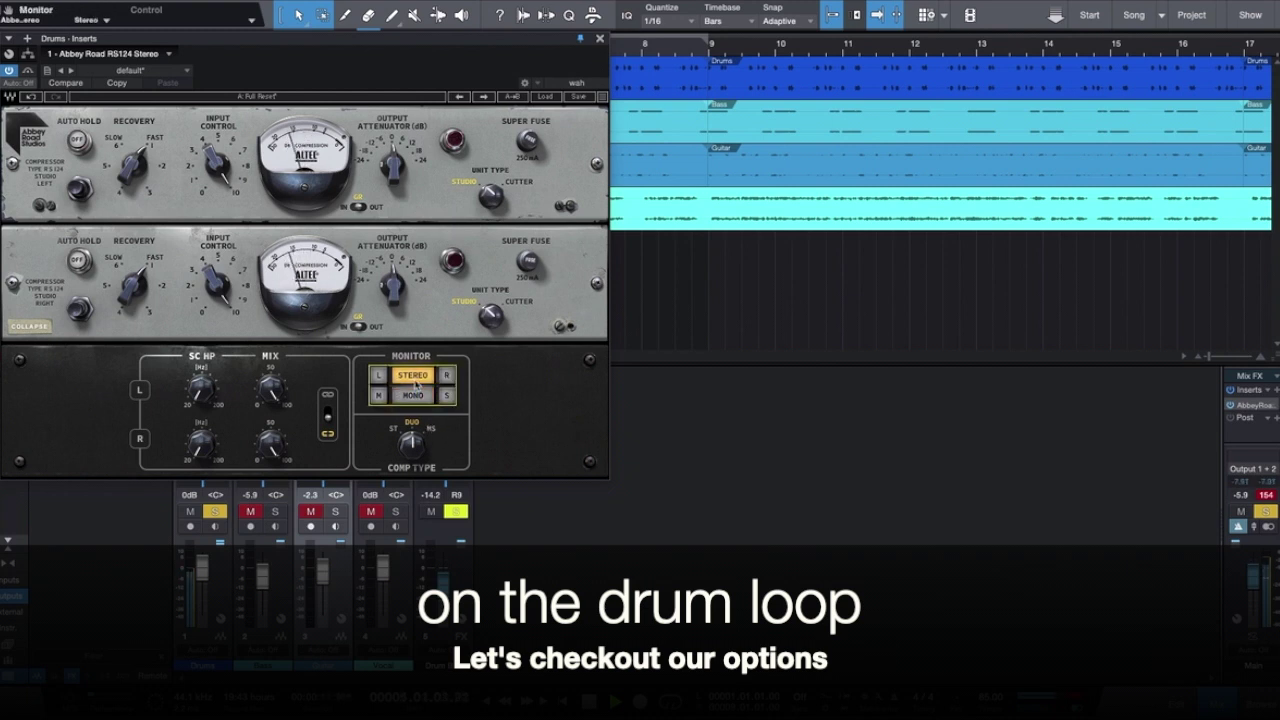
left_click(435, 431)
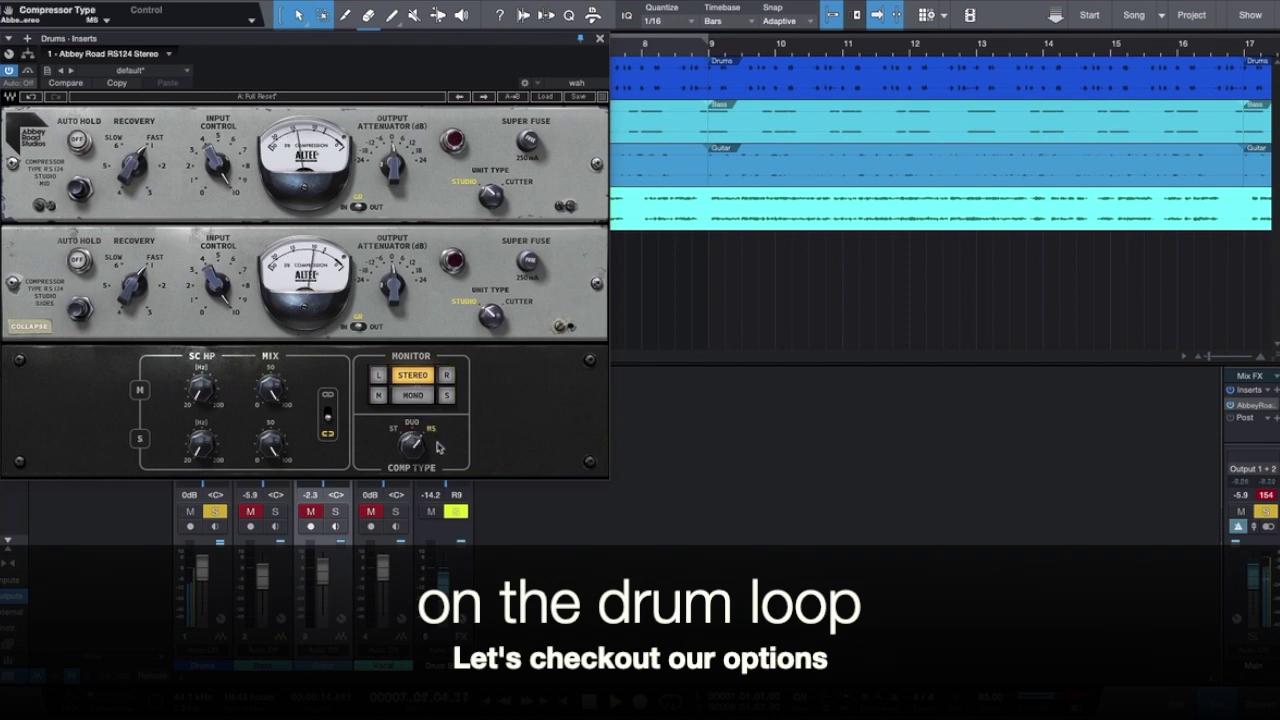
left_click(395, 430)
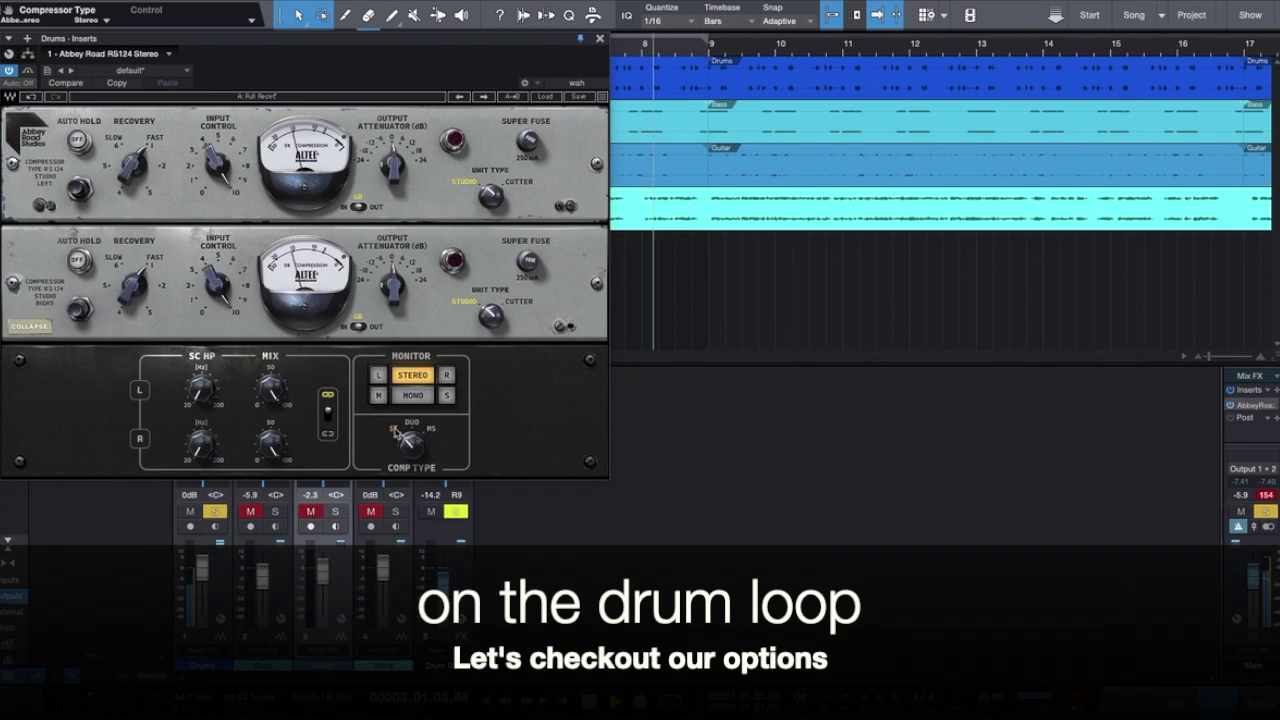
- Collapse the Drums compressor's extra options and bypass the compressor to hear the dry drums
left_click(29, 326)
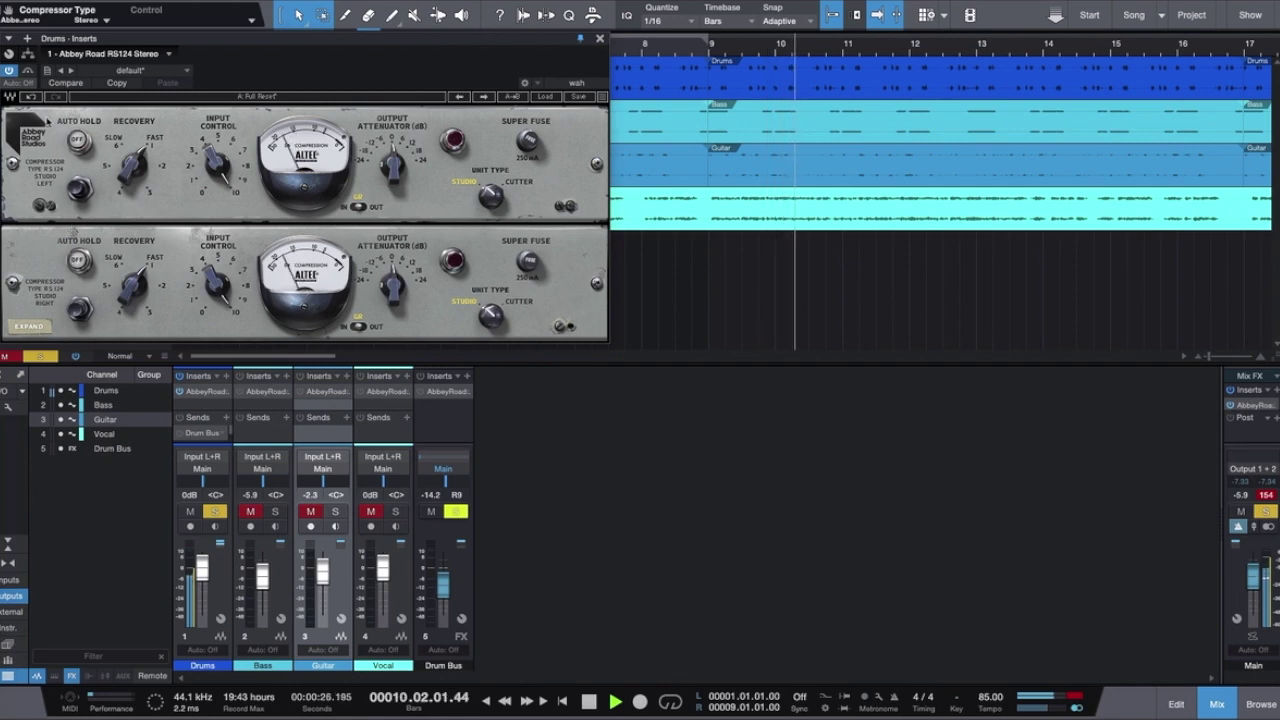
left_click(9, 71)
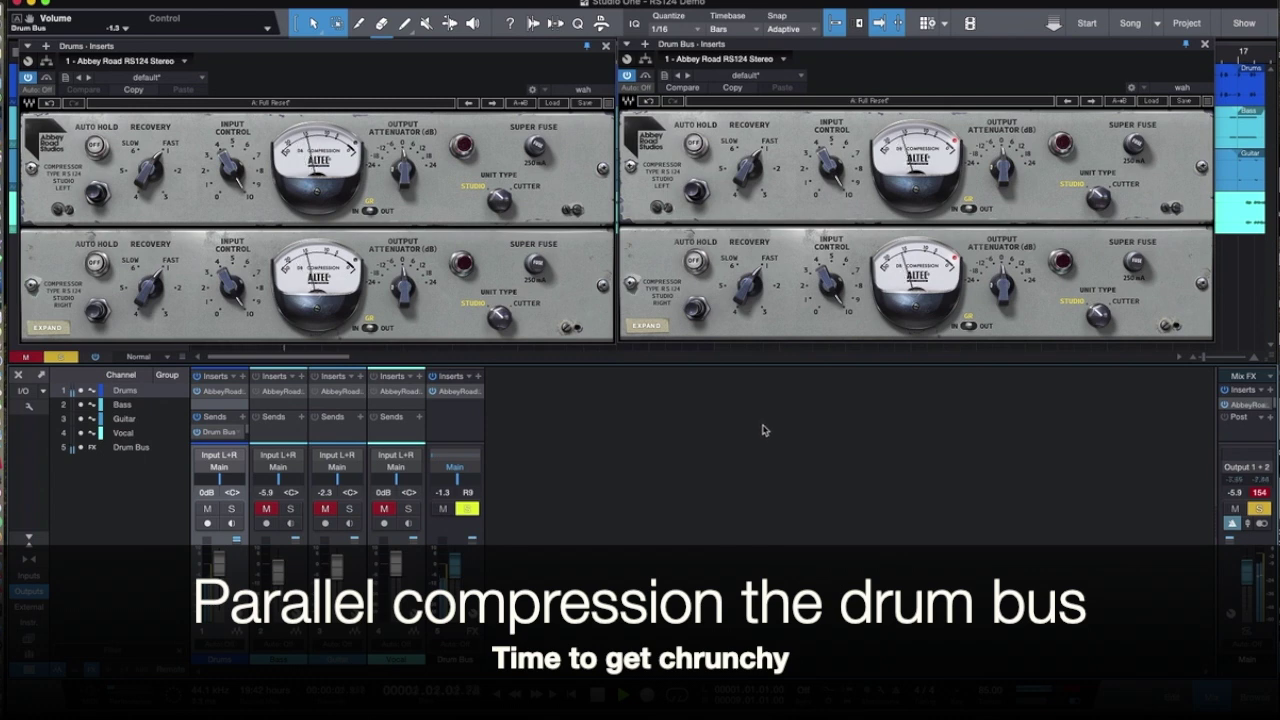
- Set the Drum Bus compressor to the Cutter unit type with output at 18.8 dB and Super Fuse on
left_click(1133, 305)
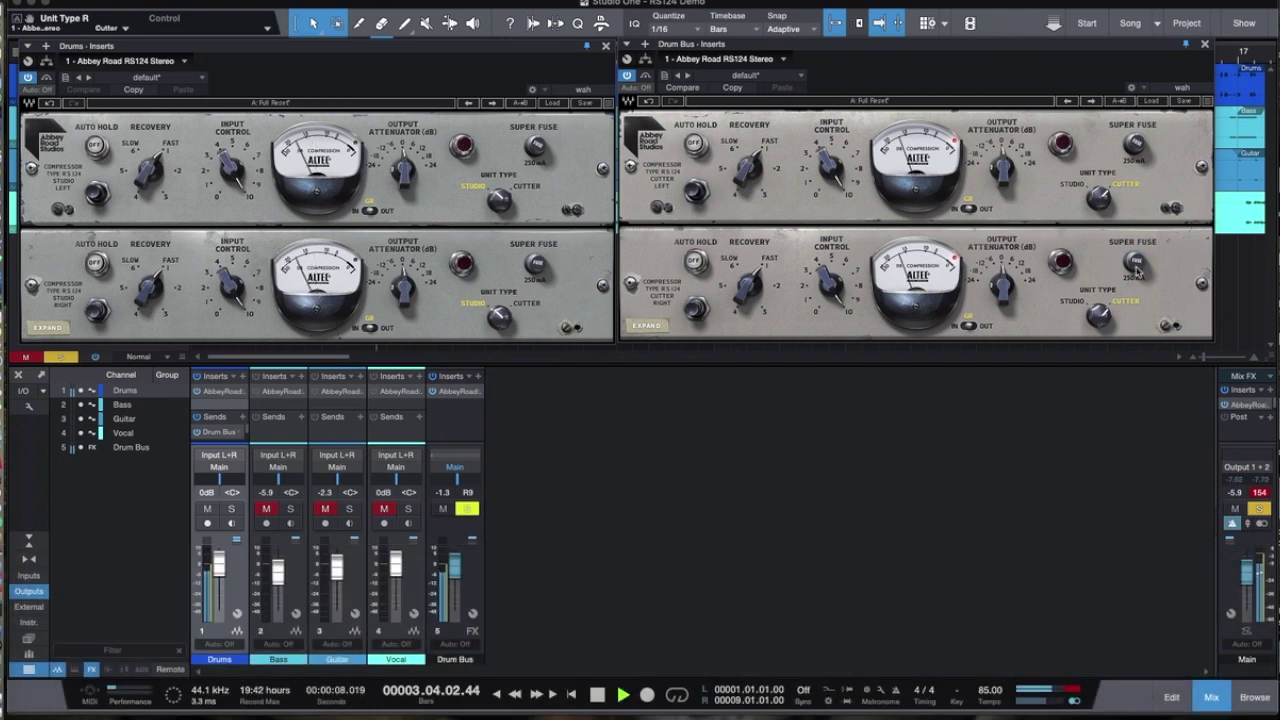
mouse_move(1003, 285)
left_mouse_down()
mouse_move(1003, 300)
mouse_move(1003, 283)
left_mouse_up()
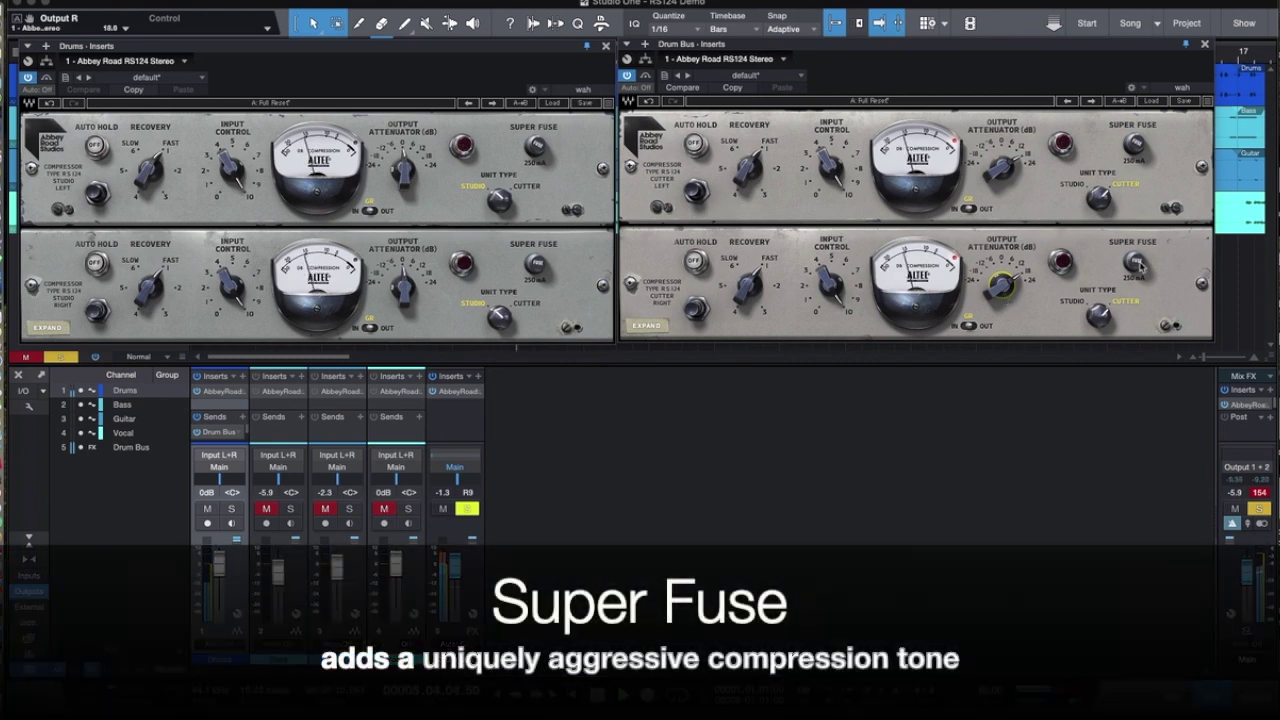
left_click(1137, 263)
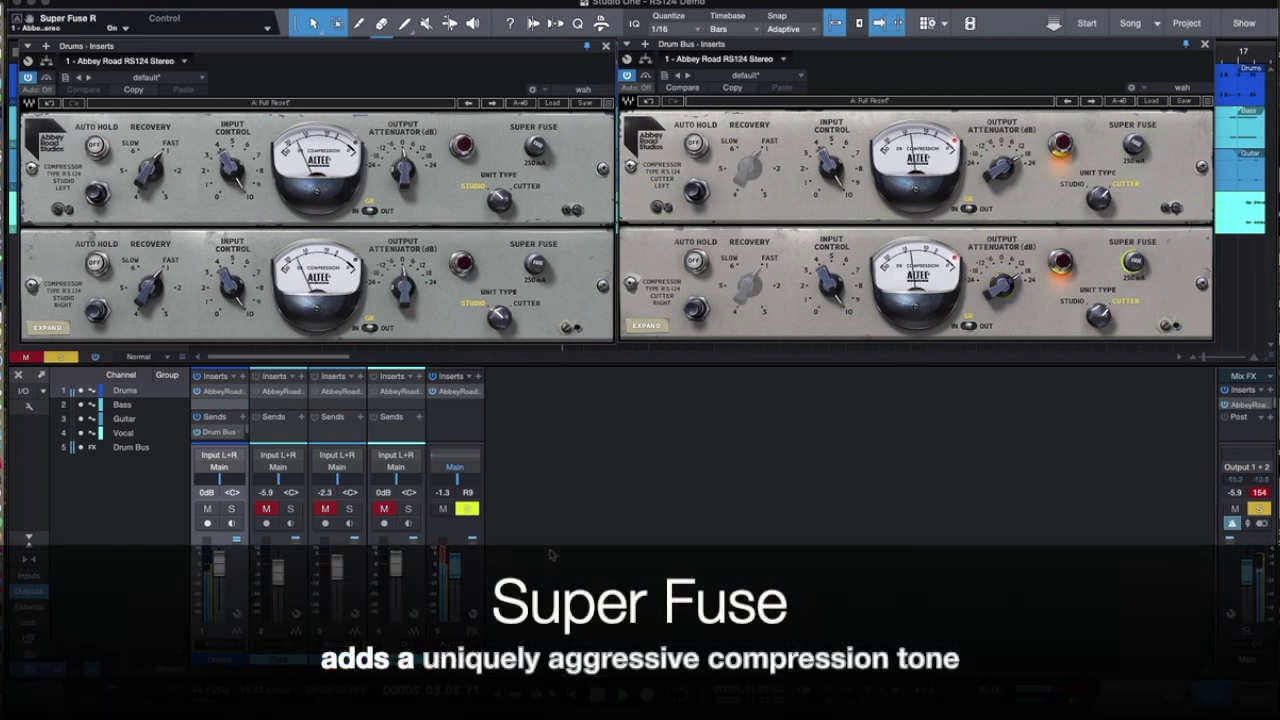
- Solo the Drums channel and blend the compressed Drum Bus under it with the Drum Bus fader at -21.4 dB
left_click_drag(455, 566, 454, 597)
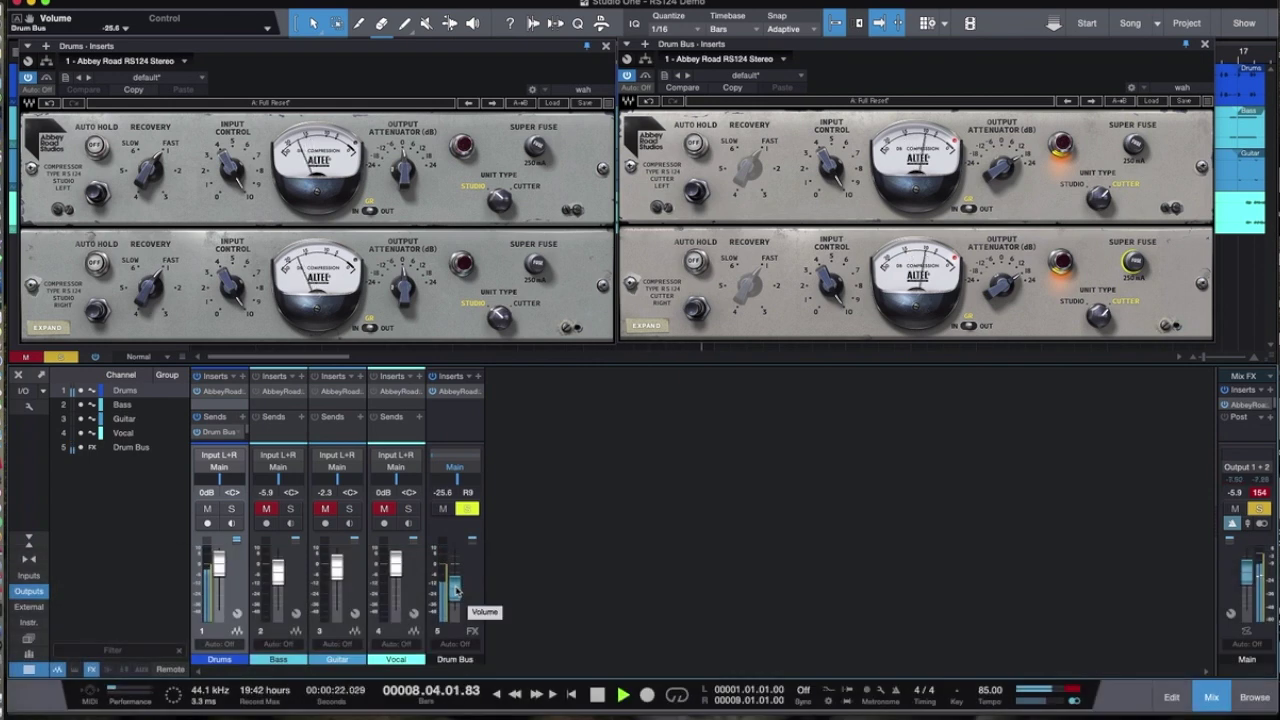
left_click(234, 510)
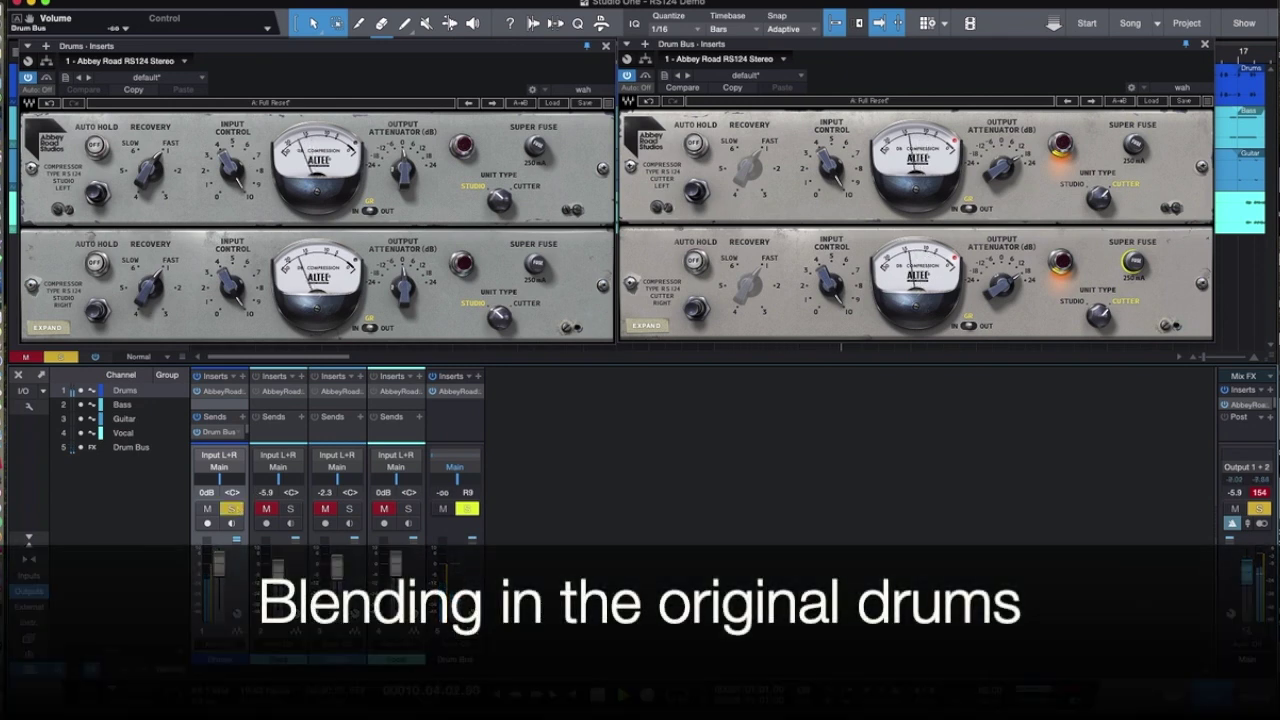
left_click_drag(458, 614, 460, 598)
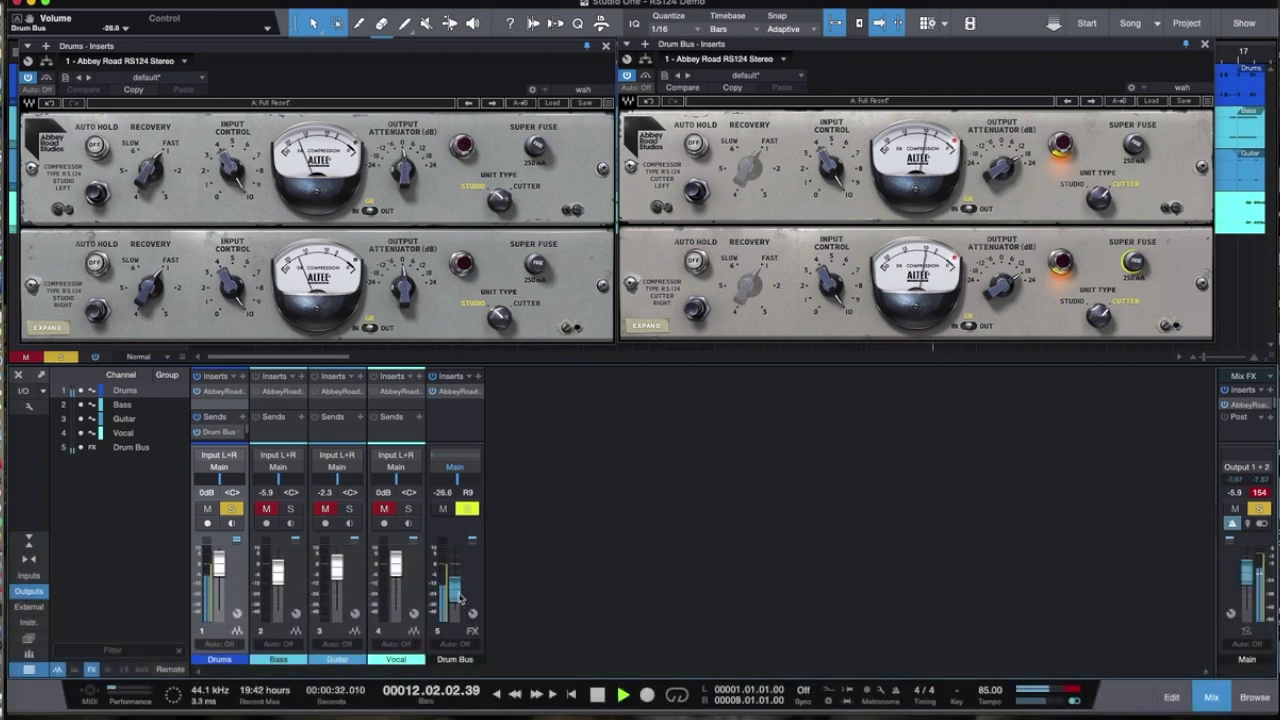
left_click_drag(460, 598, 461, 595)
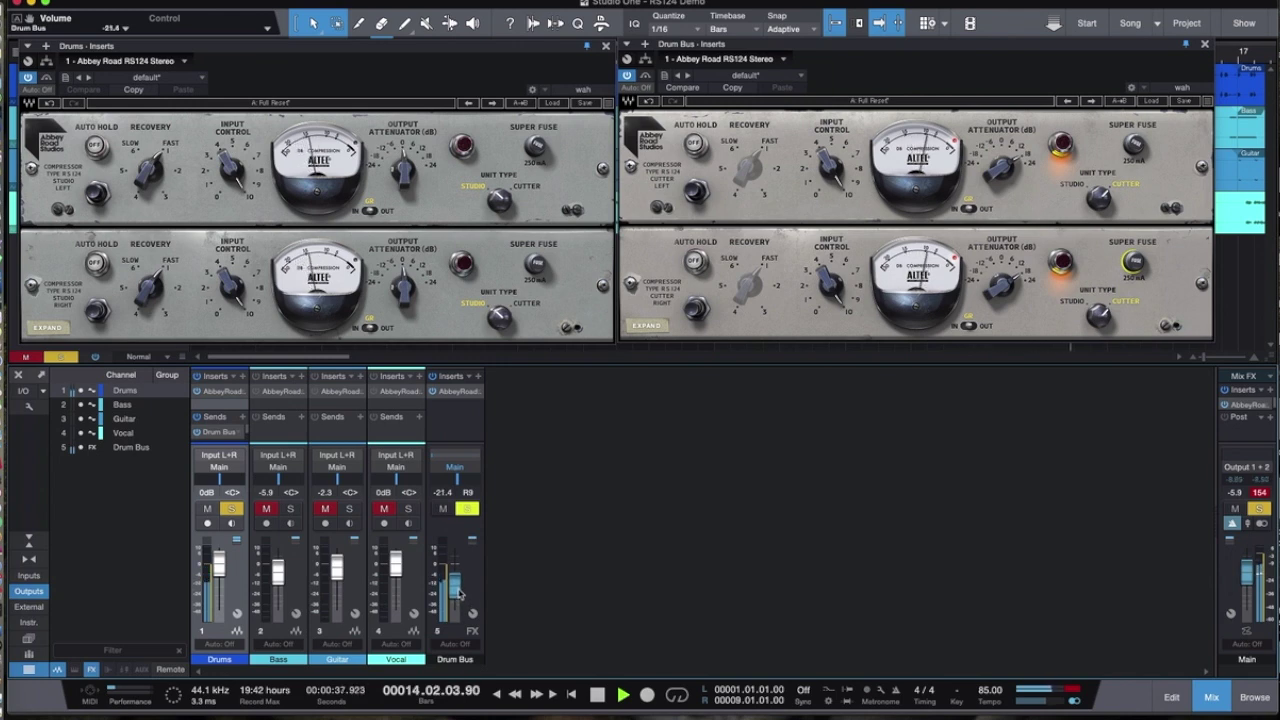
- Toggle the Drum Bus inserts for comparison and lower the Drum Bus fader to -26.6 dB
left_click(433, 377)
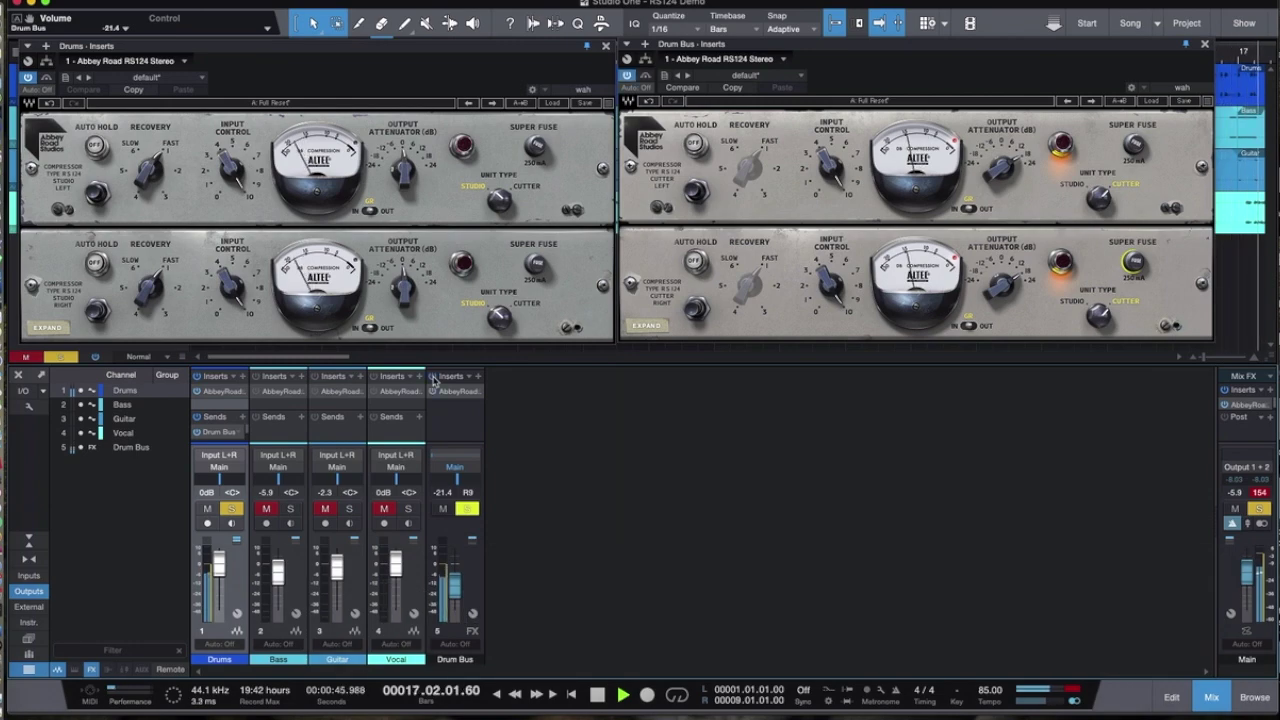
left_click_drag(456, 593, 457, 597)
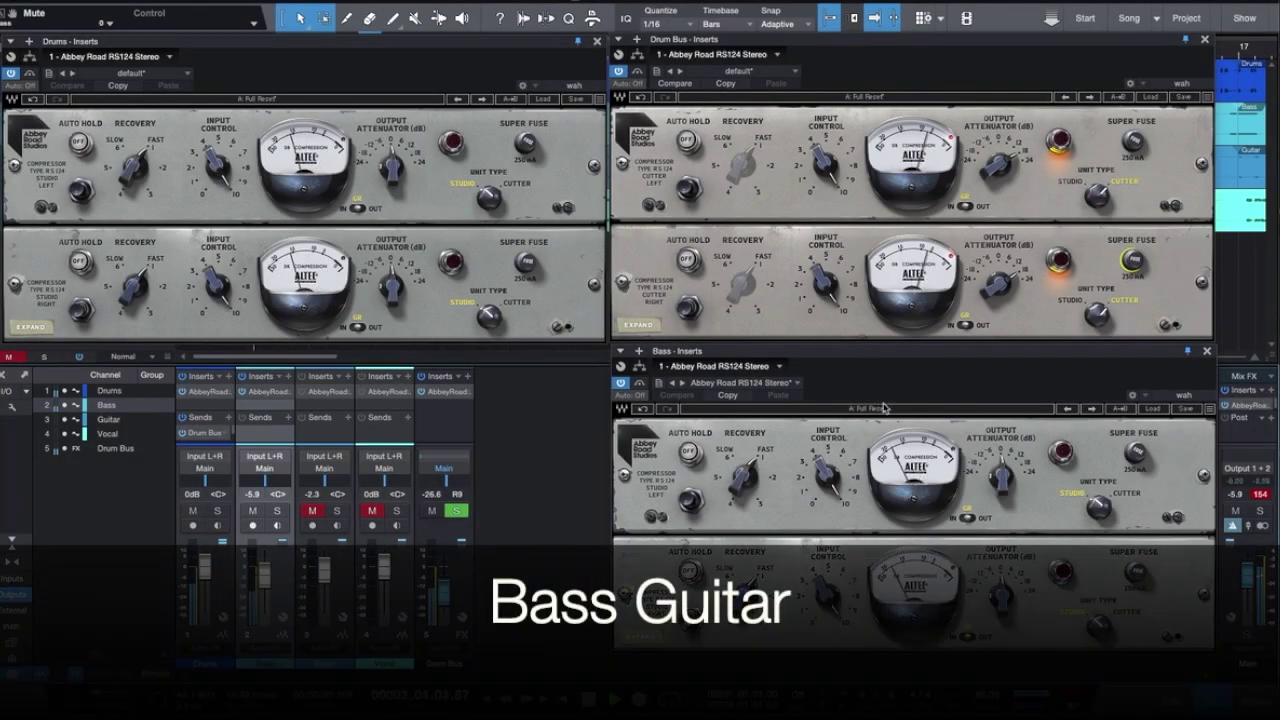
- Set the Bass compressor's output attenuator to 6.0 dB
mouse_move(1000, 480)
left_click_drag(1000, 480, 1000, 478)
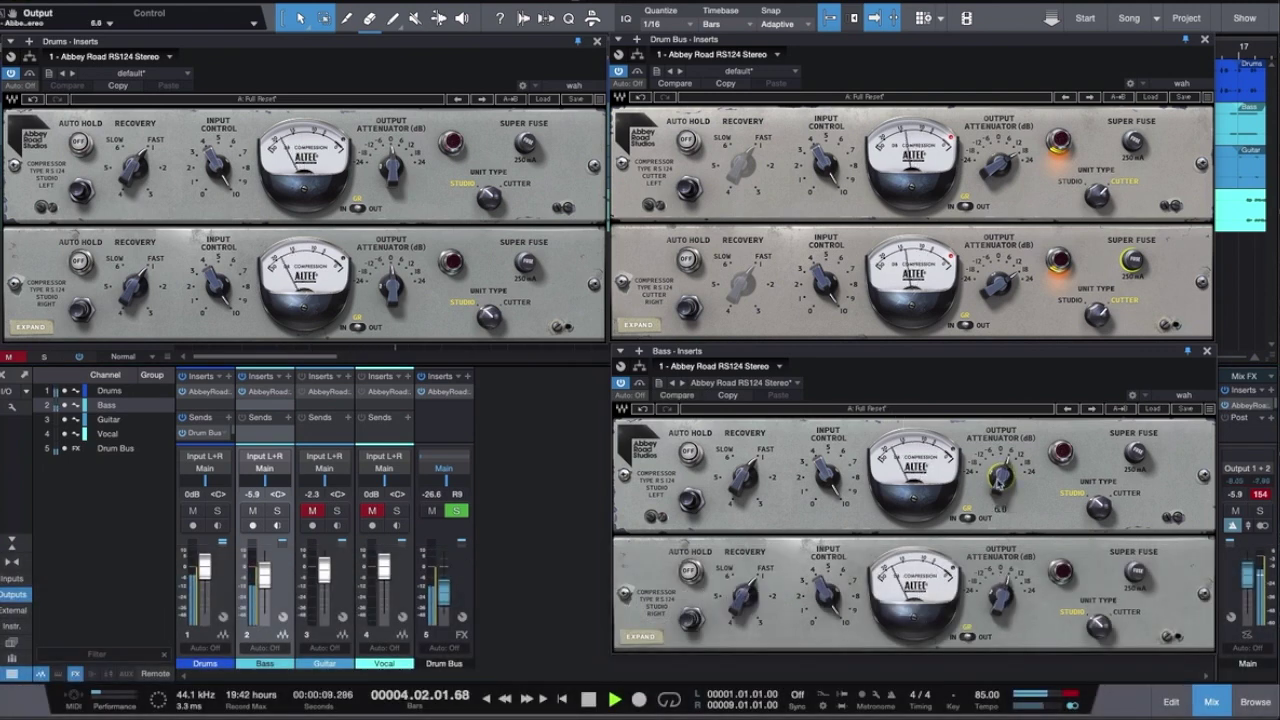
- Audition Super Fuse and the Cutter unit type on the Bass compressor, returning to Studio with Super Fuse off
left_click(1136, 456)
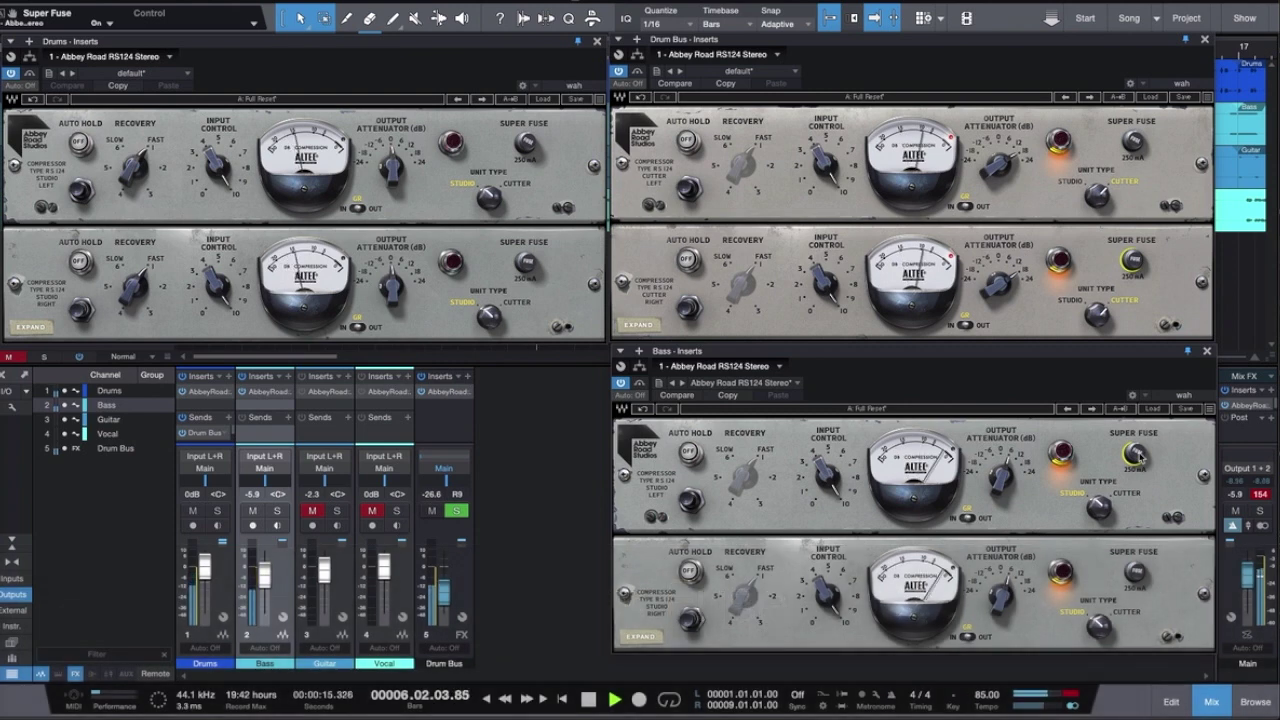
left_click(1136, 456)
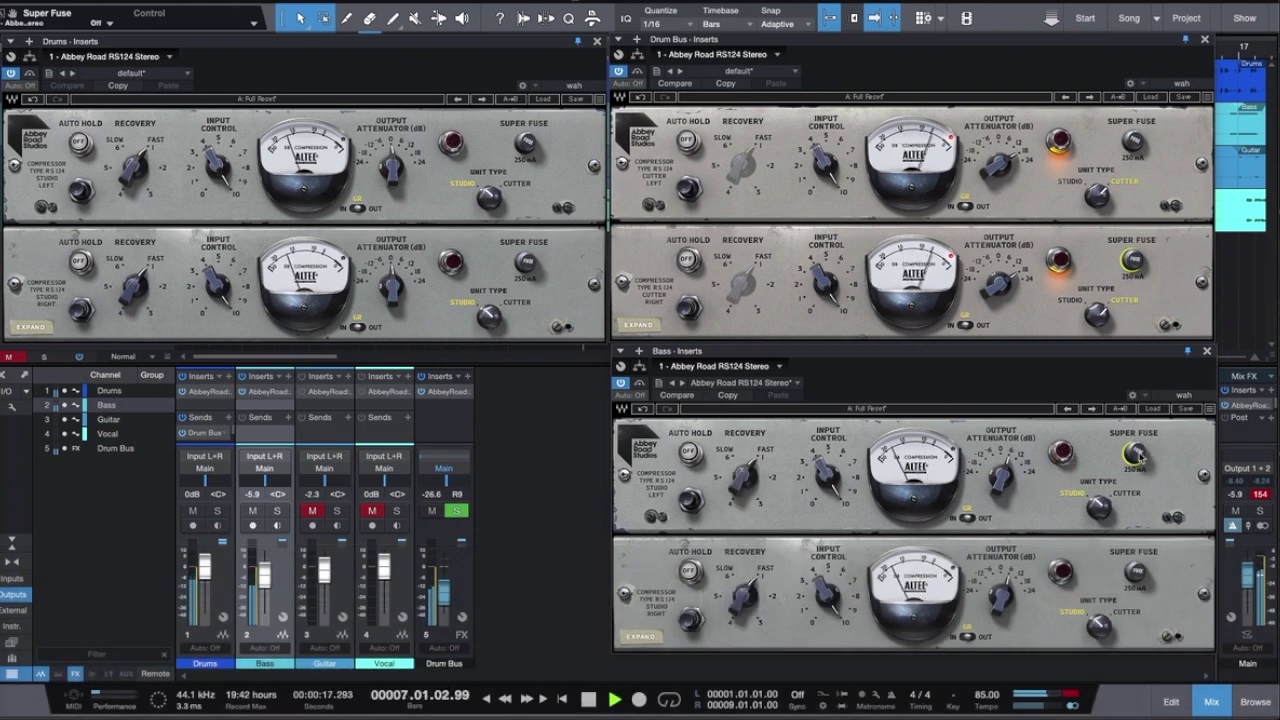
left_click(1102, 510)
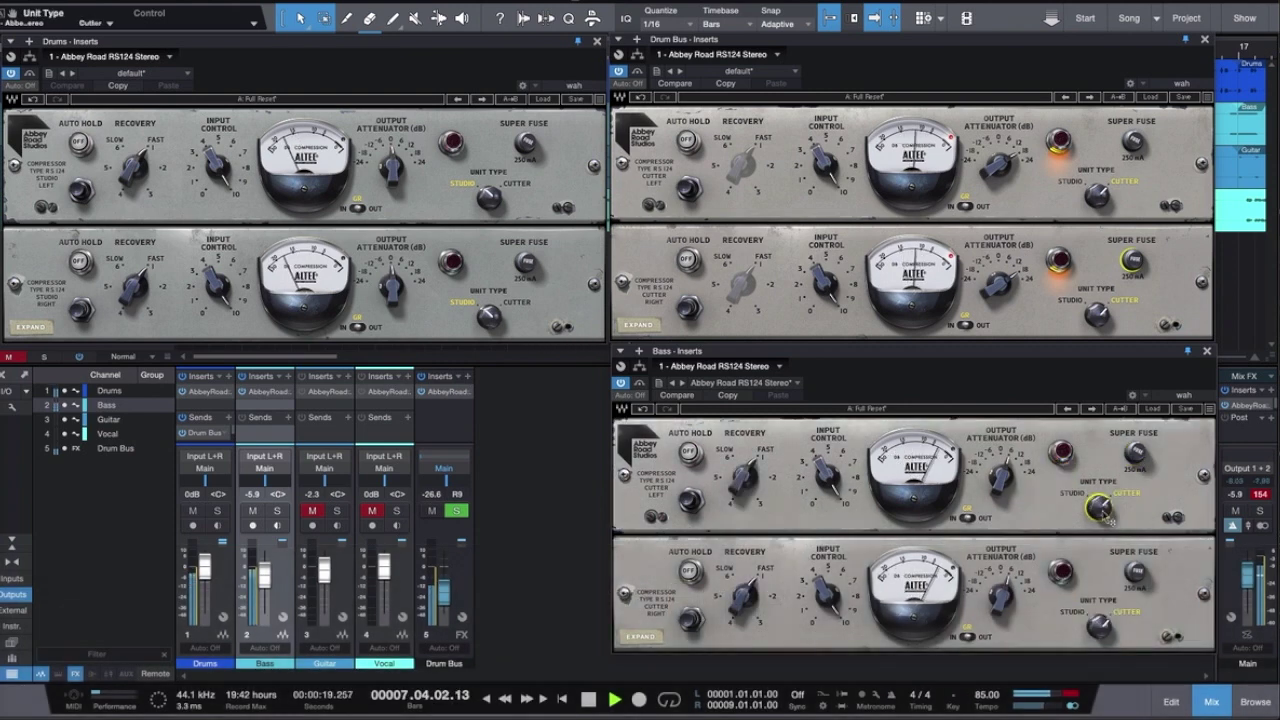
left_click(1099, 509)
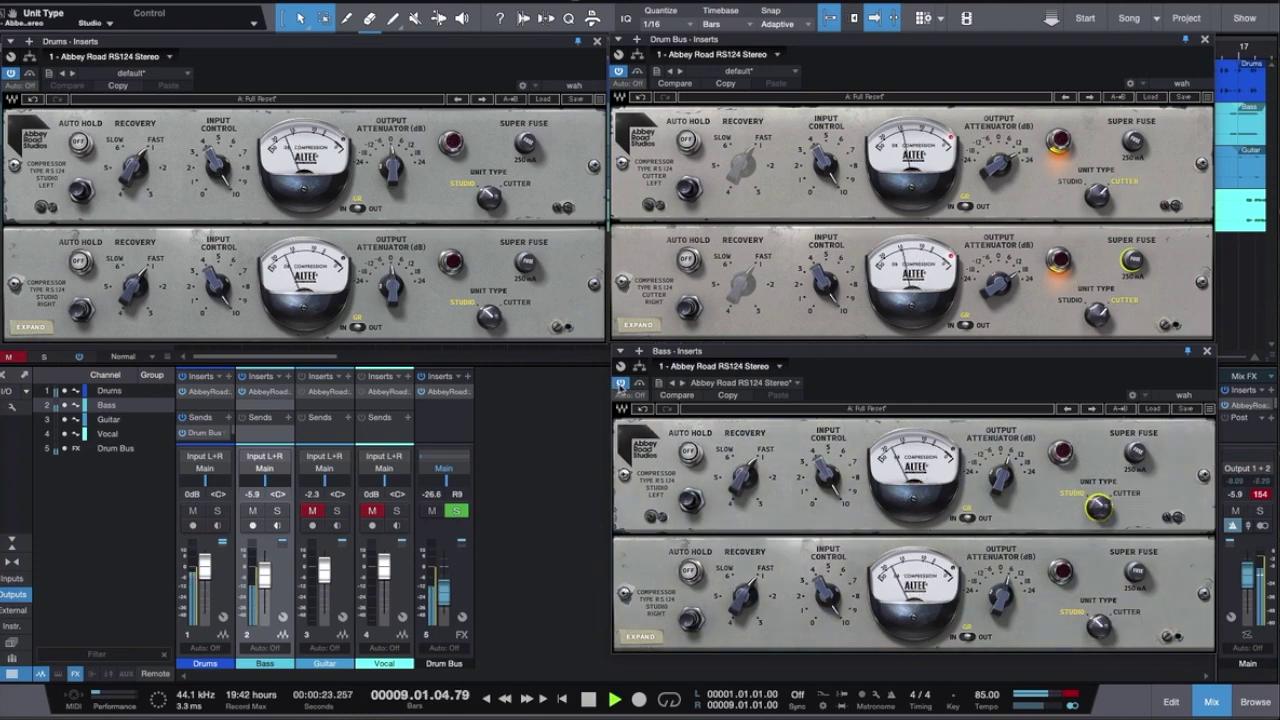
- Compare the Bass compressor against bypass, leave it on, and raise the Bass channel fader to -4.9 dB
left_click(620, 383)
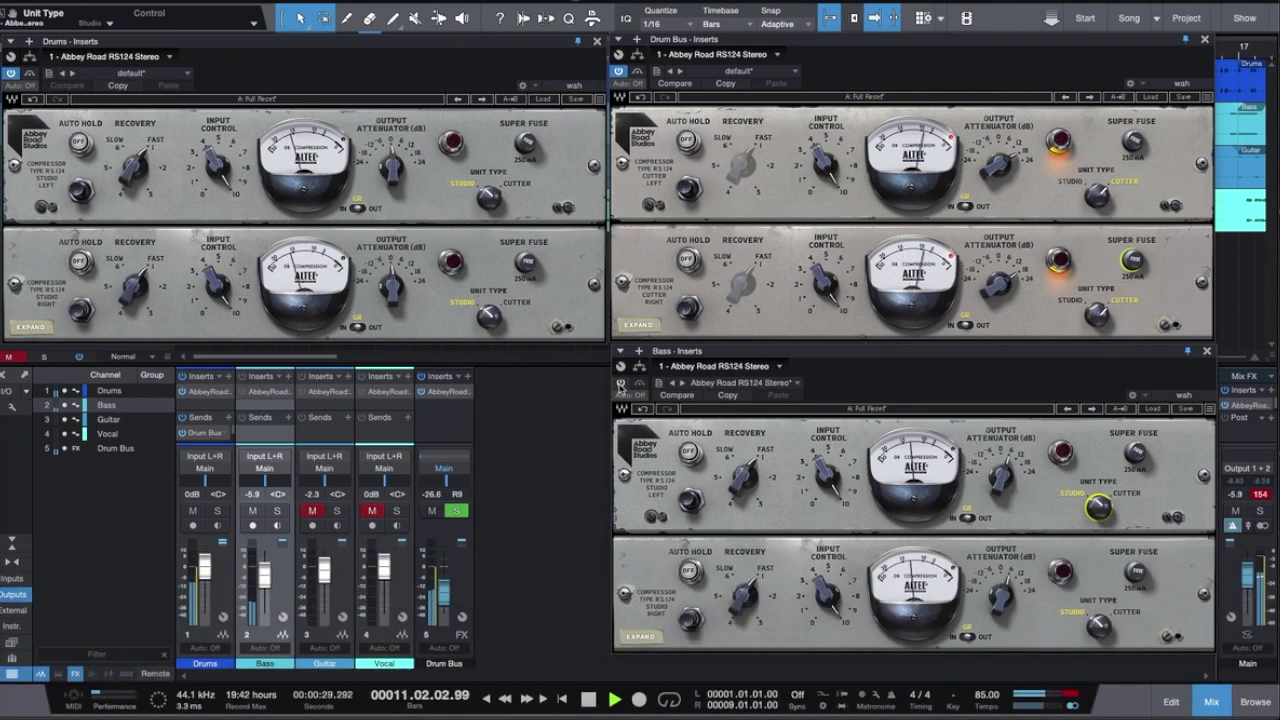
left_click(620, 383)
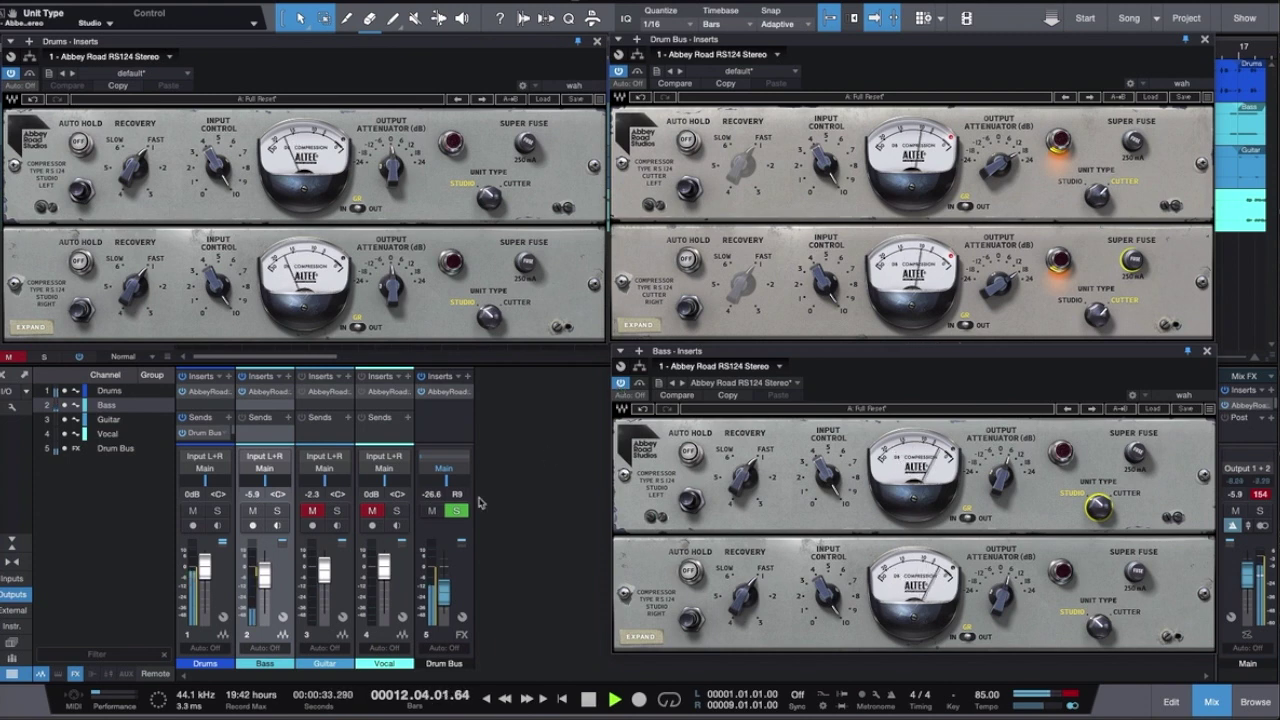
left_click_drag(268, 575, 268, 570)
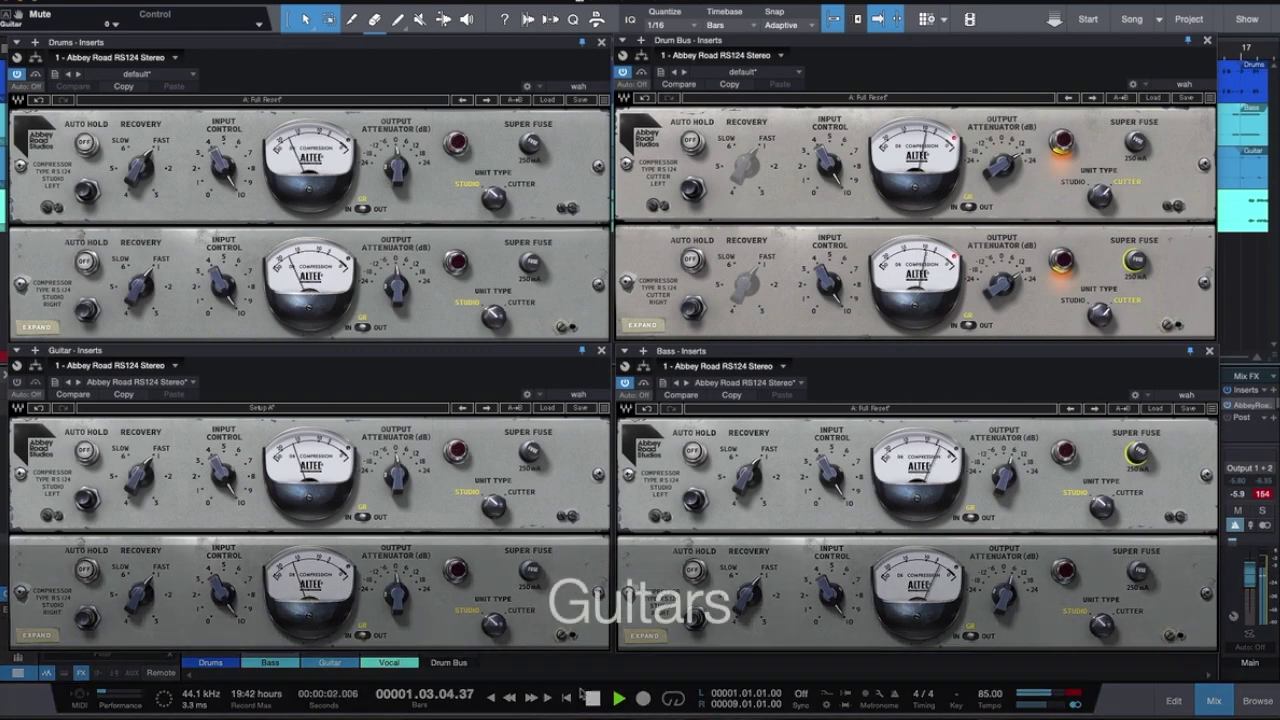
- Enable the Guitar compressor and compare it with the bypassed sound, leaving it on
left_click(17, 383)
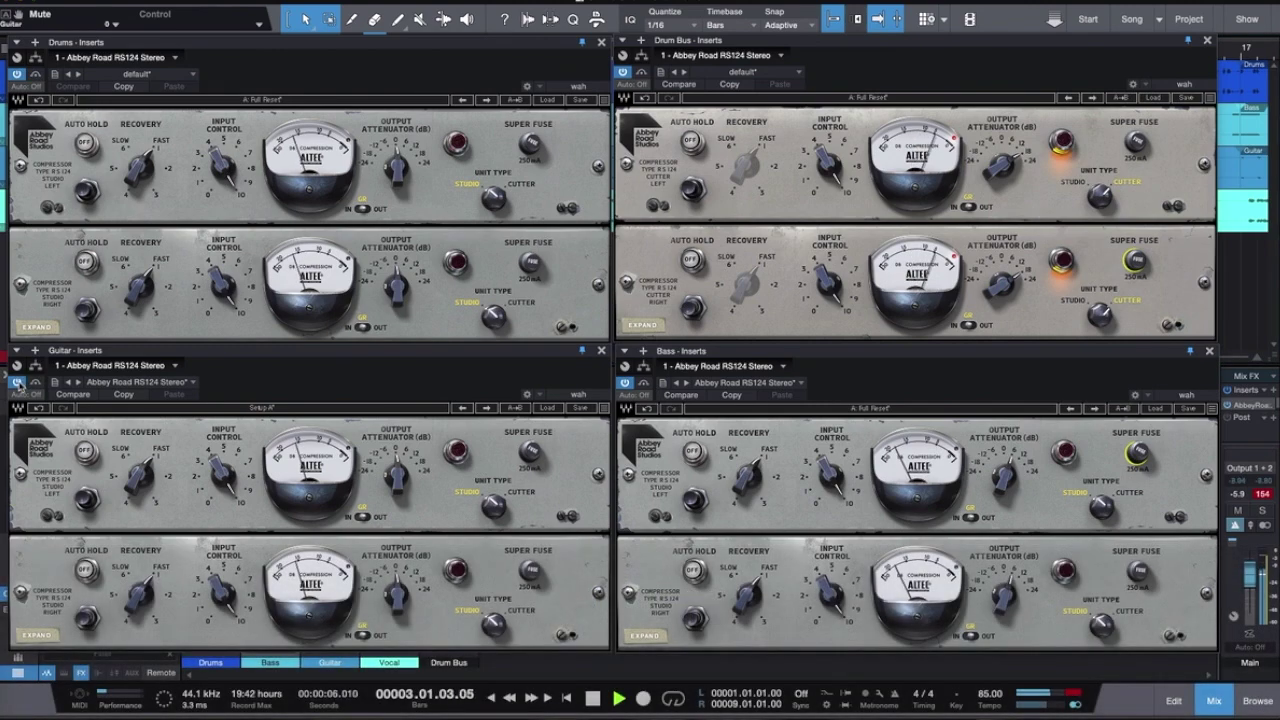
left_click(17, 383)
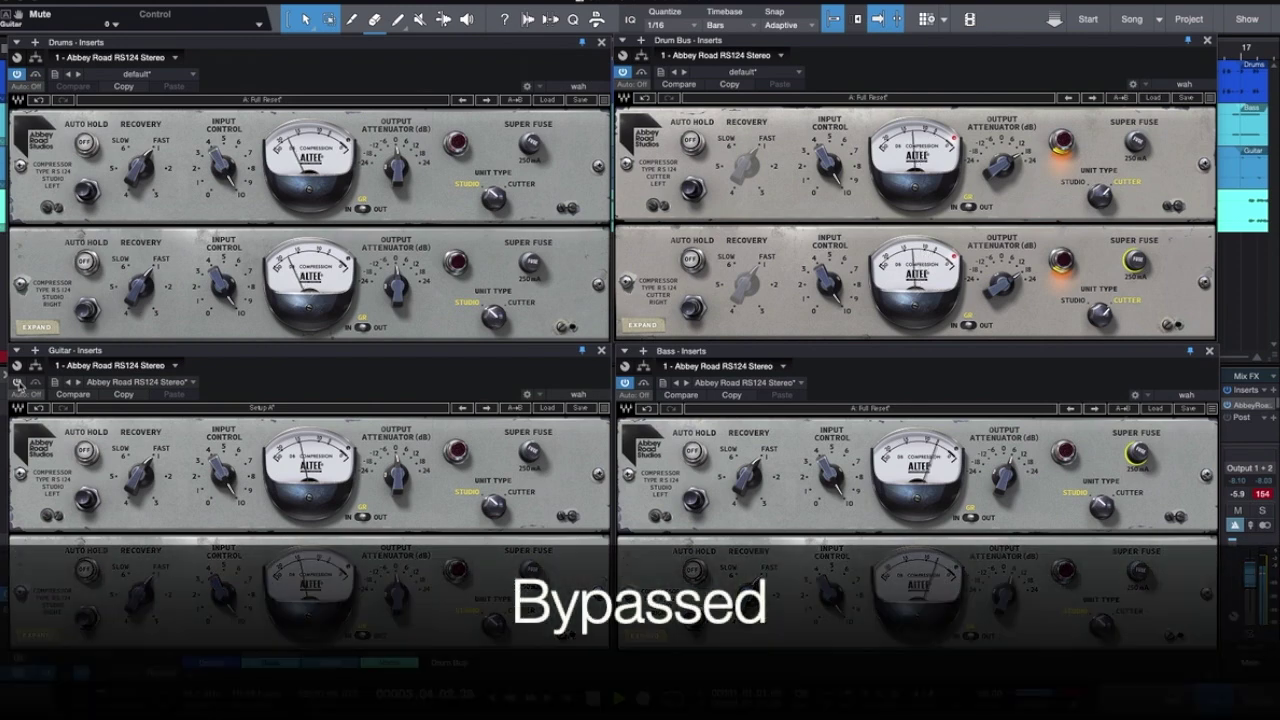
left_click(17, 383)
- Set the Guitar compressor's output to 2.4 dB and its recovery to 4, comparing the result against bypass
left_click_drag(396, 478, 397, 466)
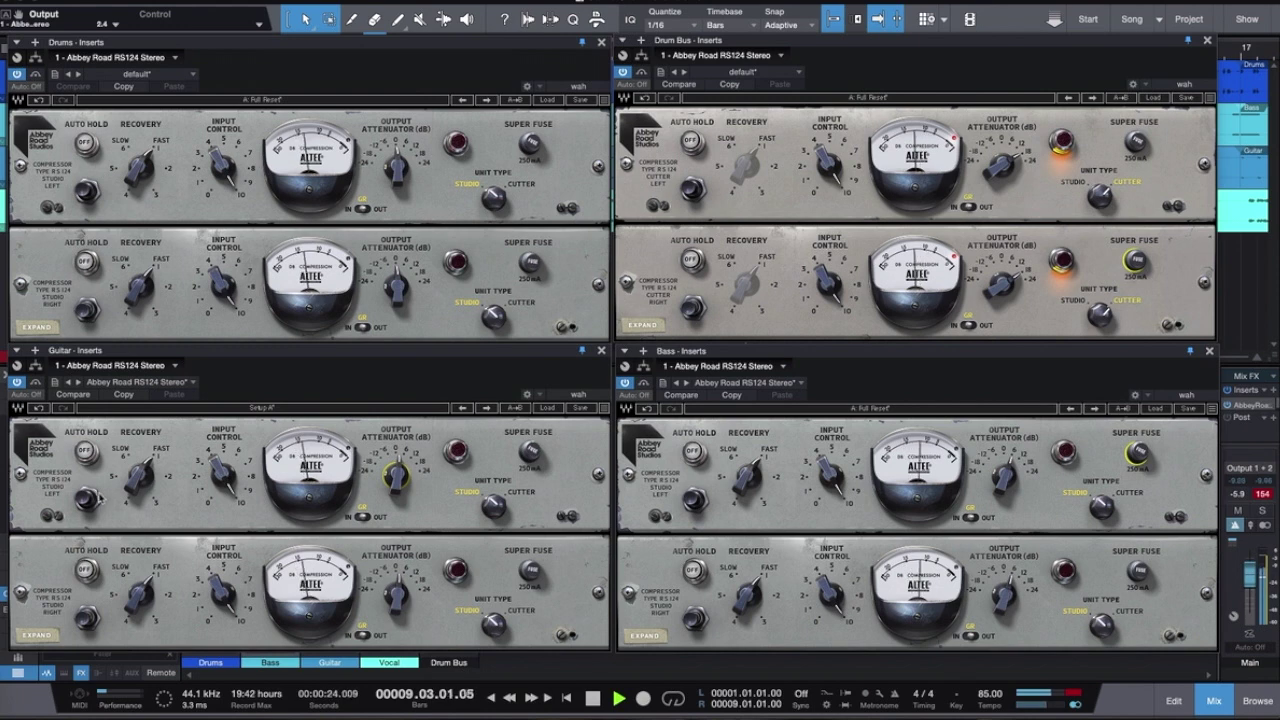
left_click_drag(138, 480, 141, 470)
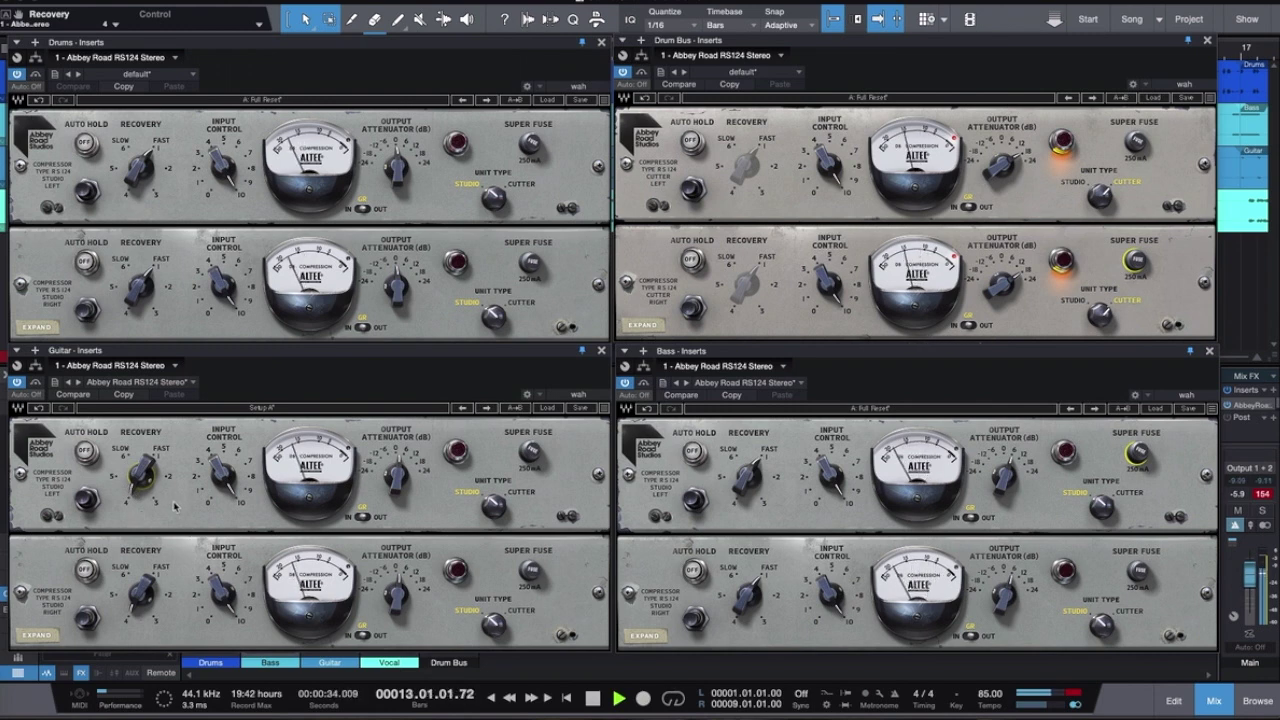
left_click(17, 382)
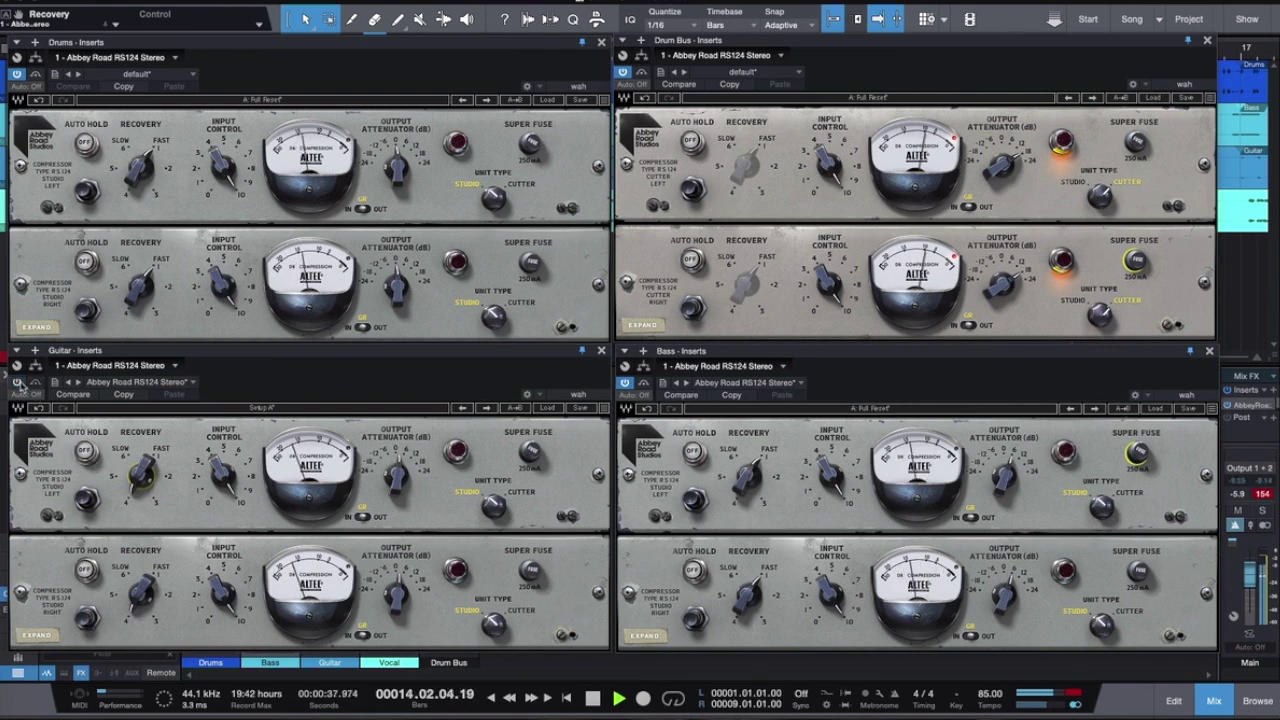
left_click(17, 382)
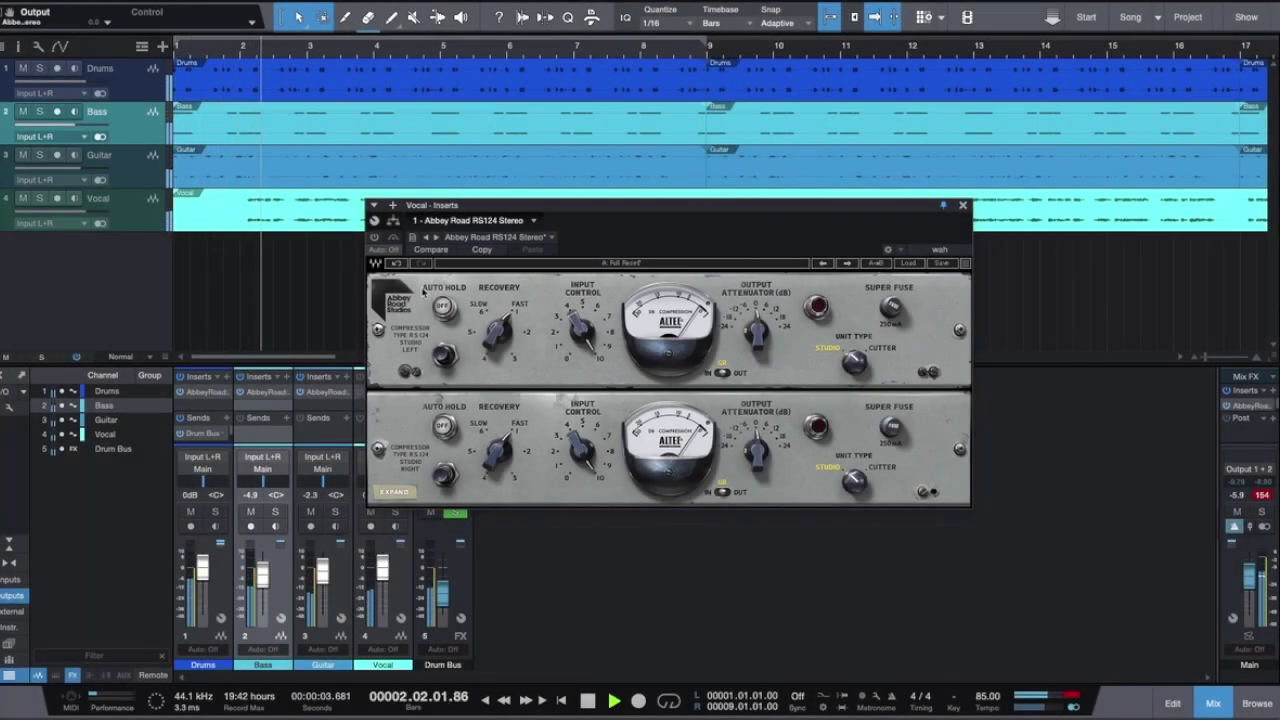
- Enable the Vocal compressor and set its output to 4.0 dB and its recovery to 5
left_click(375, 238)
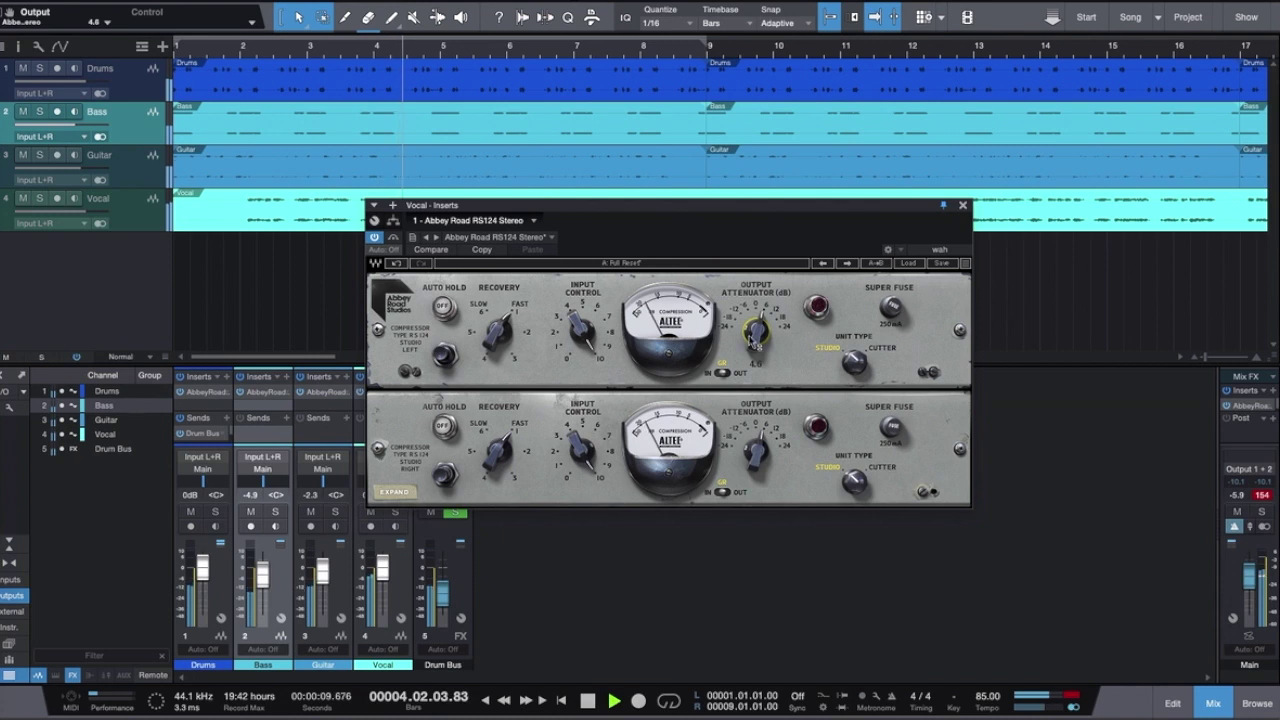
left_click_drag(500, 332, 494, 344)
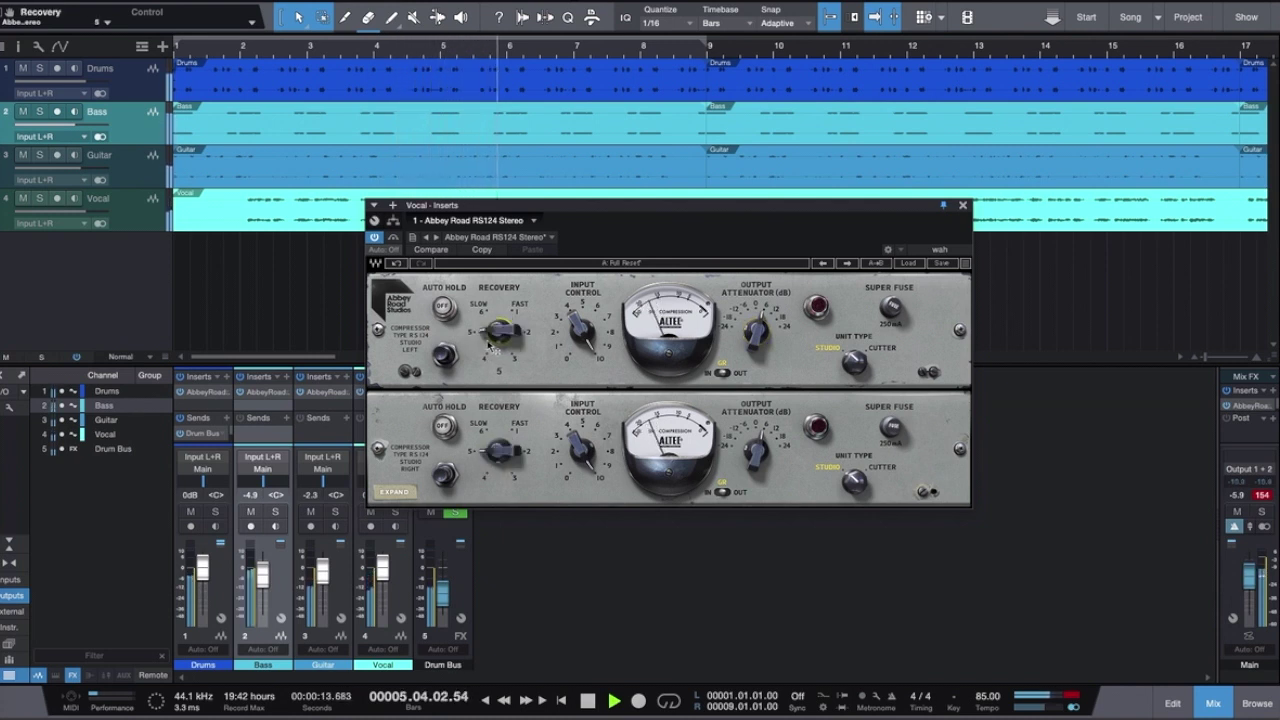
- Set the Vocal compressor's output to 4.4 dB while trying Super Fuse, leave Super Fuse off, and compare the compressor against bypass
left_click(895, 311)
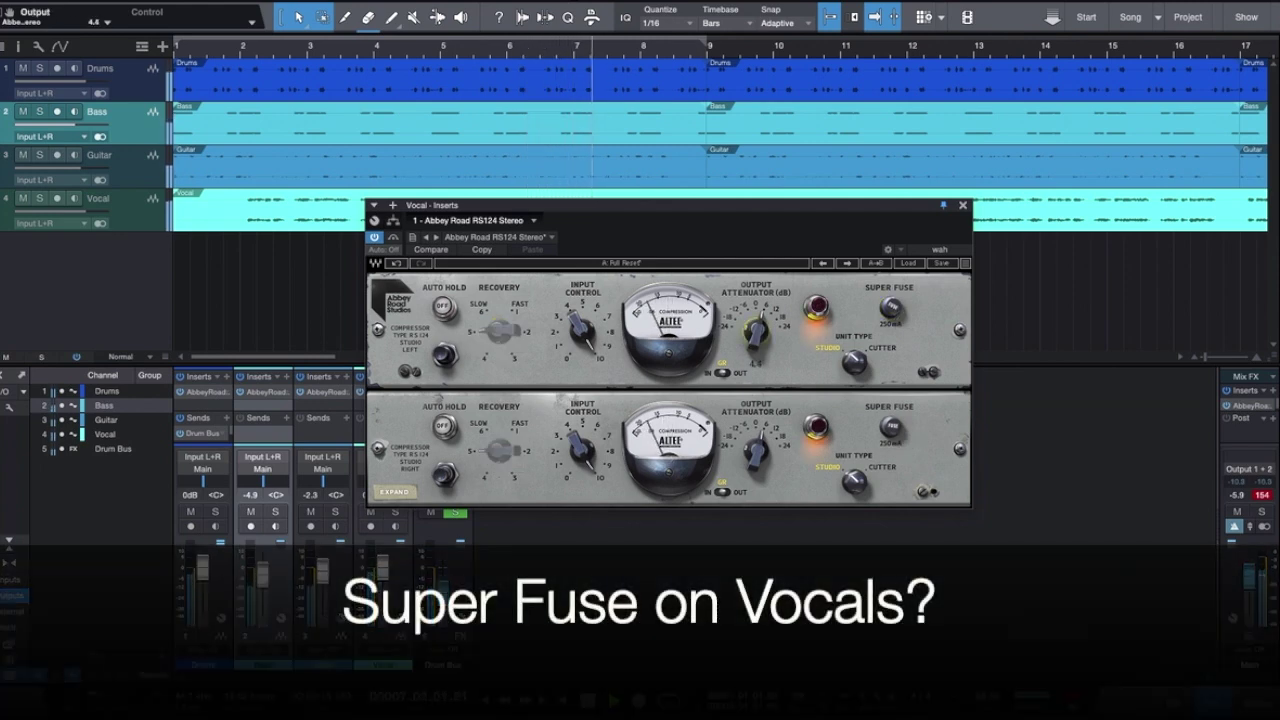
left_click_drag(756, 333, 755, 340)
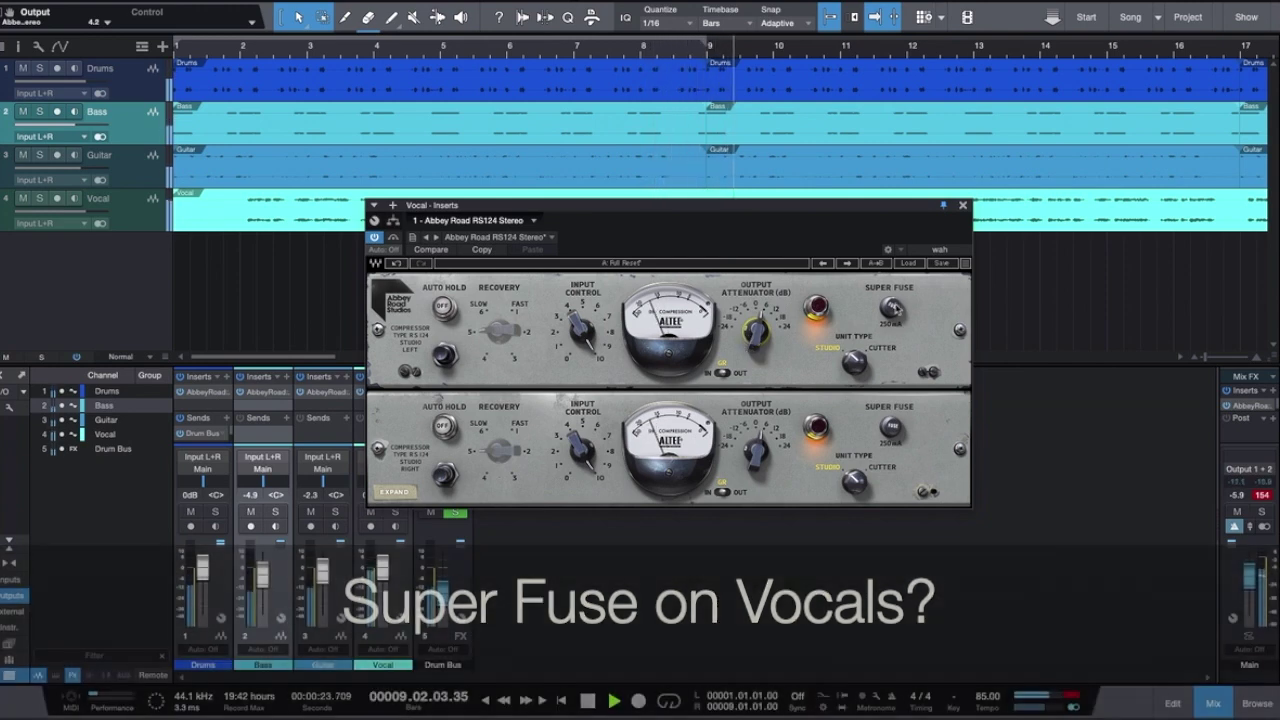
left_click(889, 309)
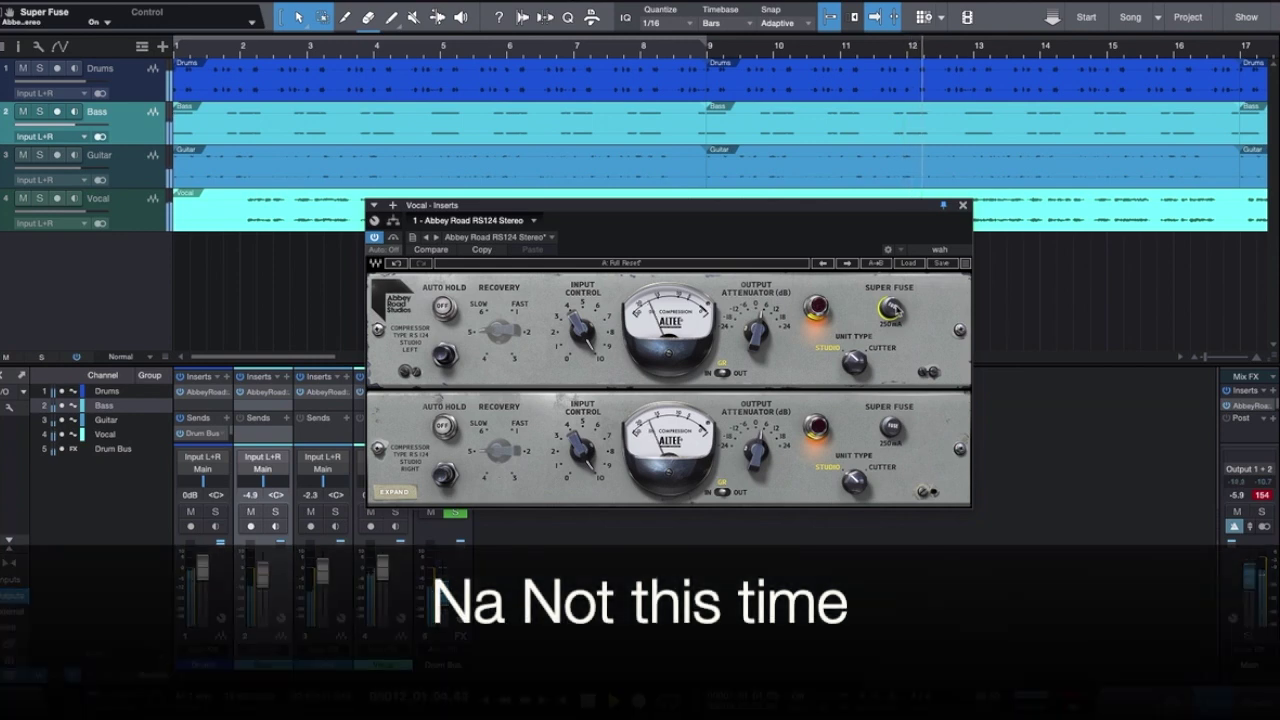
left_click(889, 309)
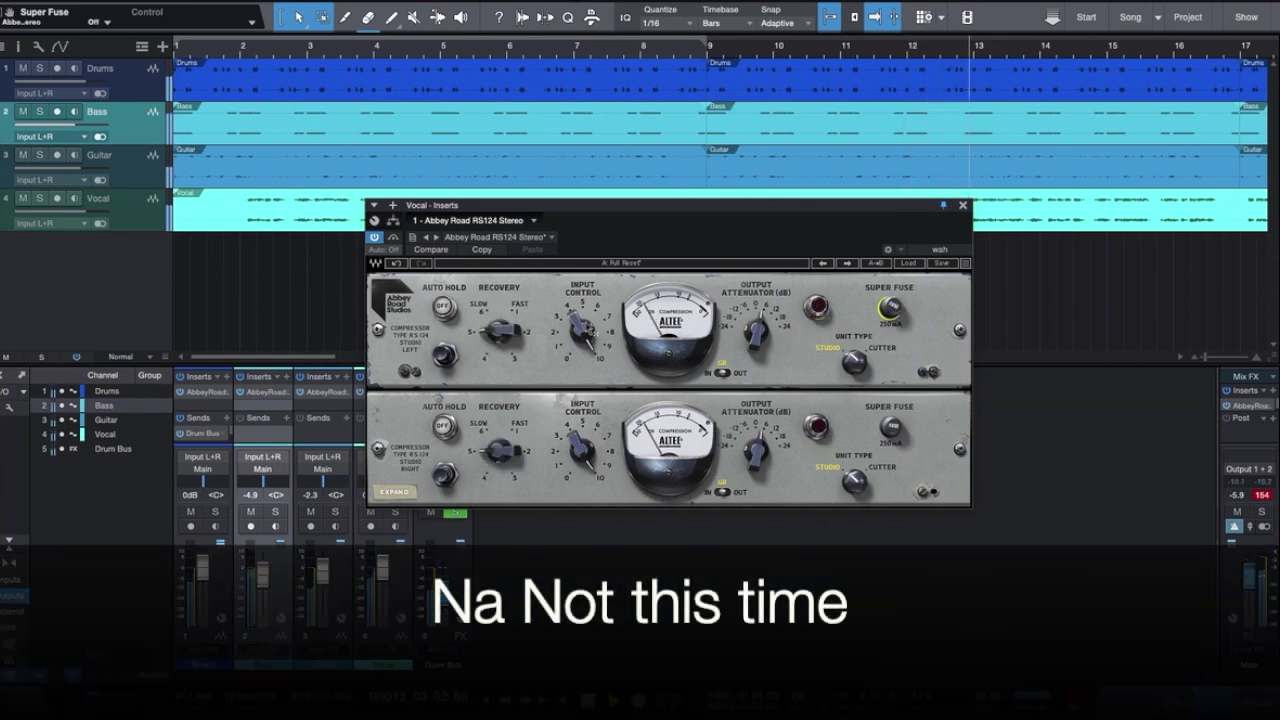
left_click(375, 237)
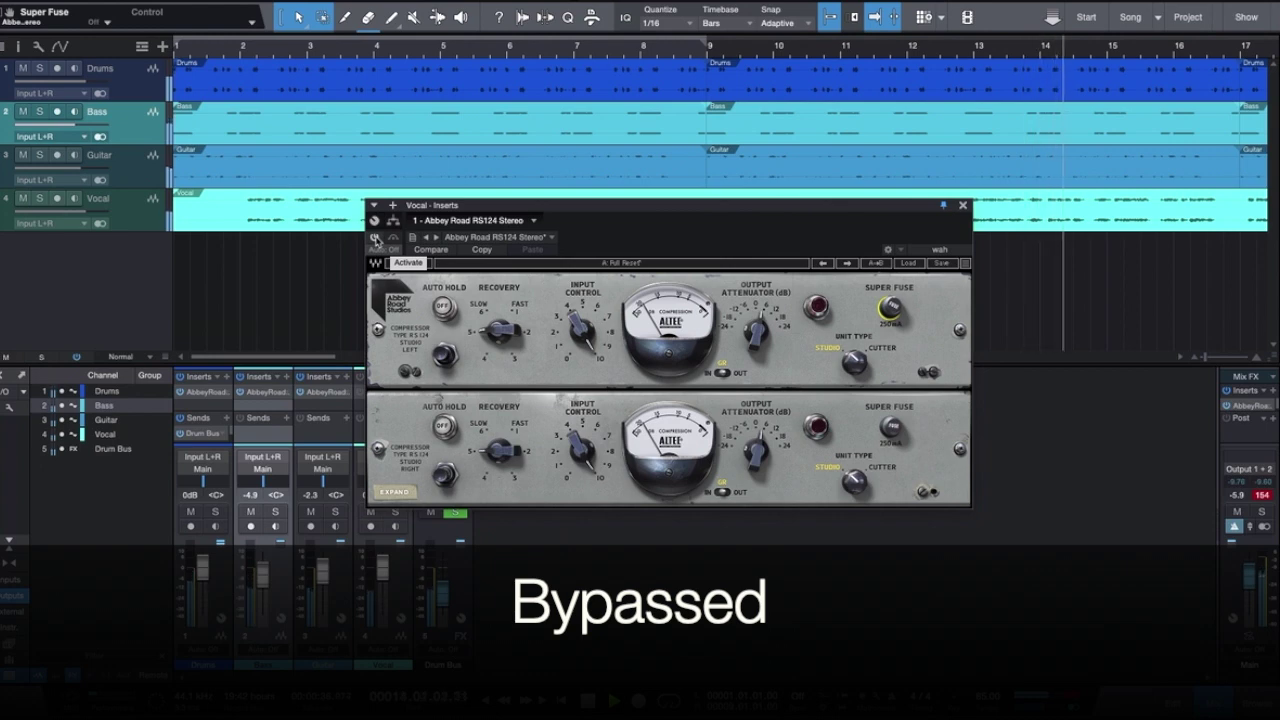
left_click(375, 237)
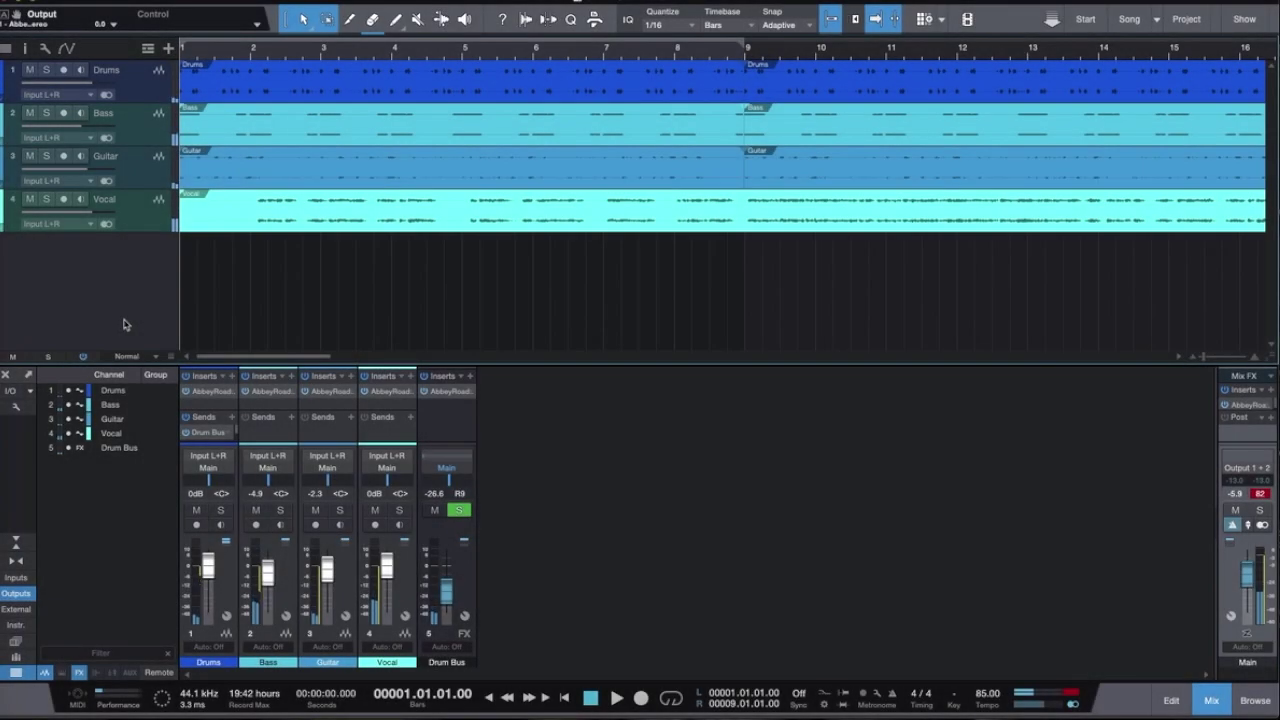
- Play the mix, enable the compressor on the Main bus, and switch its unit type to Cutter
key("space")
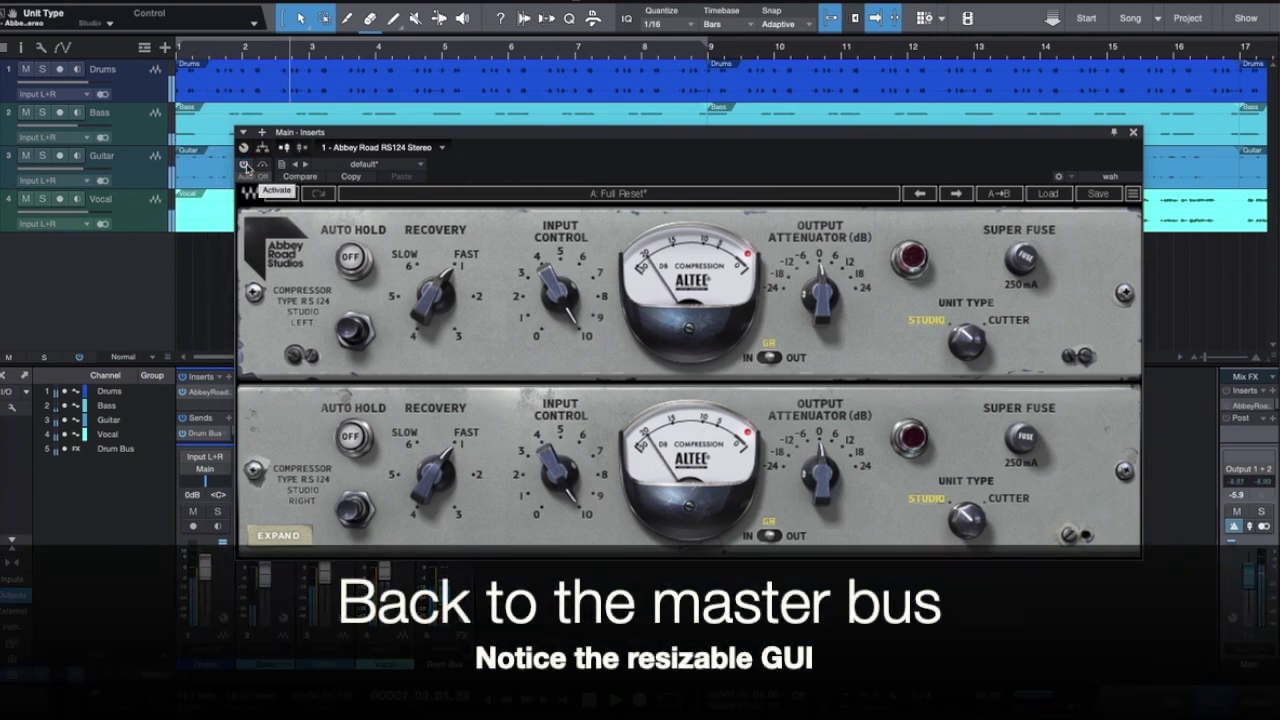
left_click(245, 166)
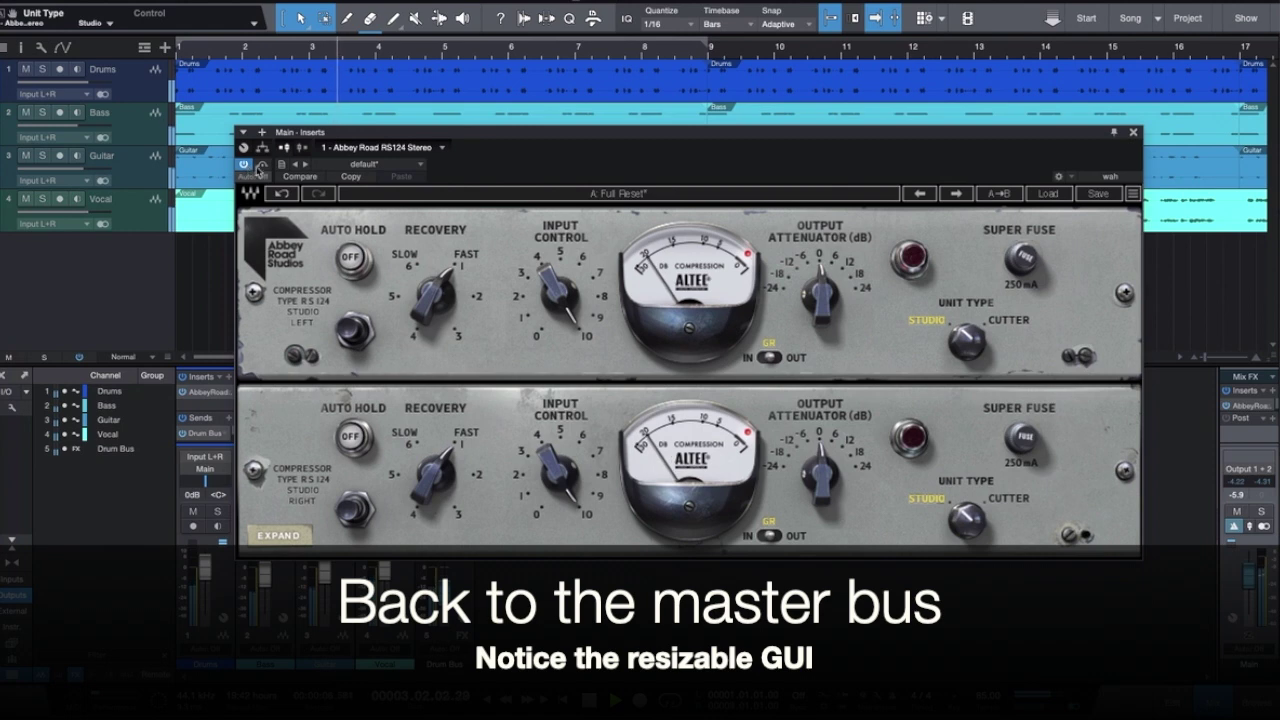
left_click_drag(822, 307, 822, 303)
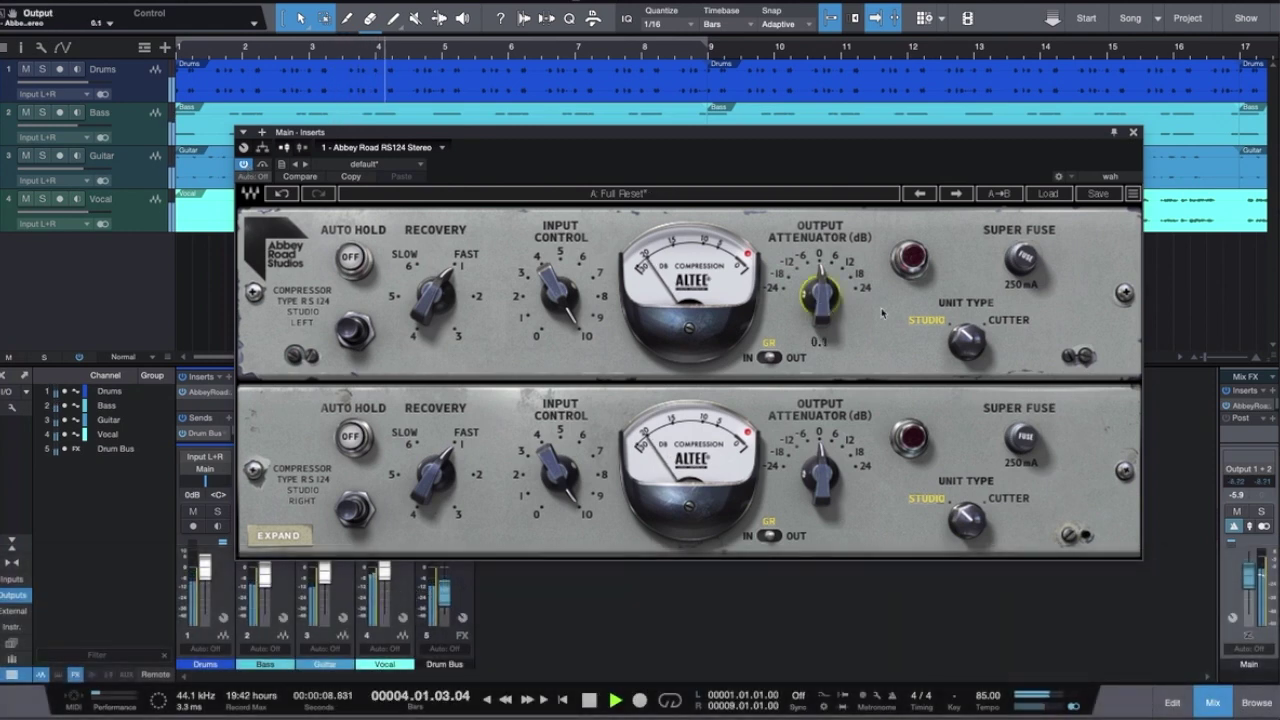
left_click(966, 342)
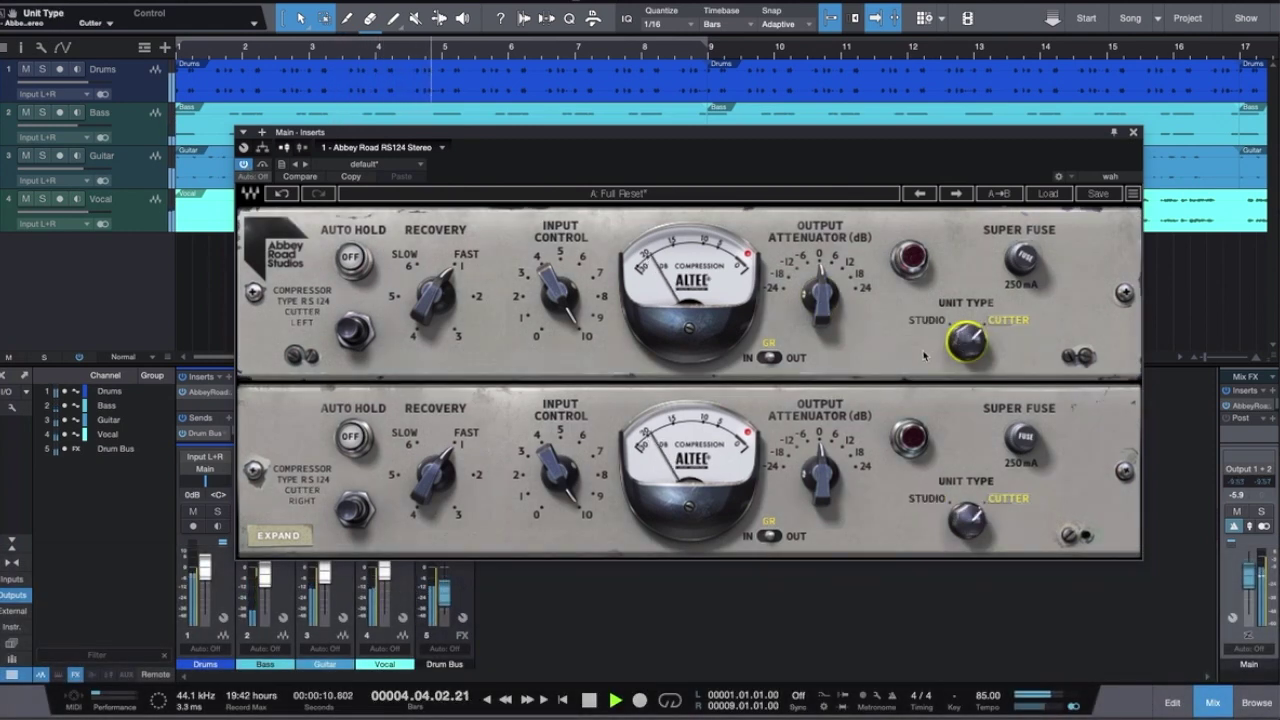
- Set the Main bus compressor's output to 7.4 dB and compare it against bypass, leaving it on
left_click_drag(820, 300, 820, 268)
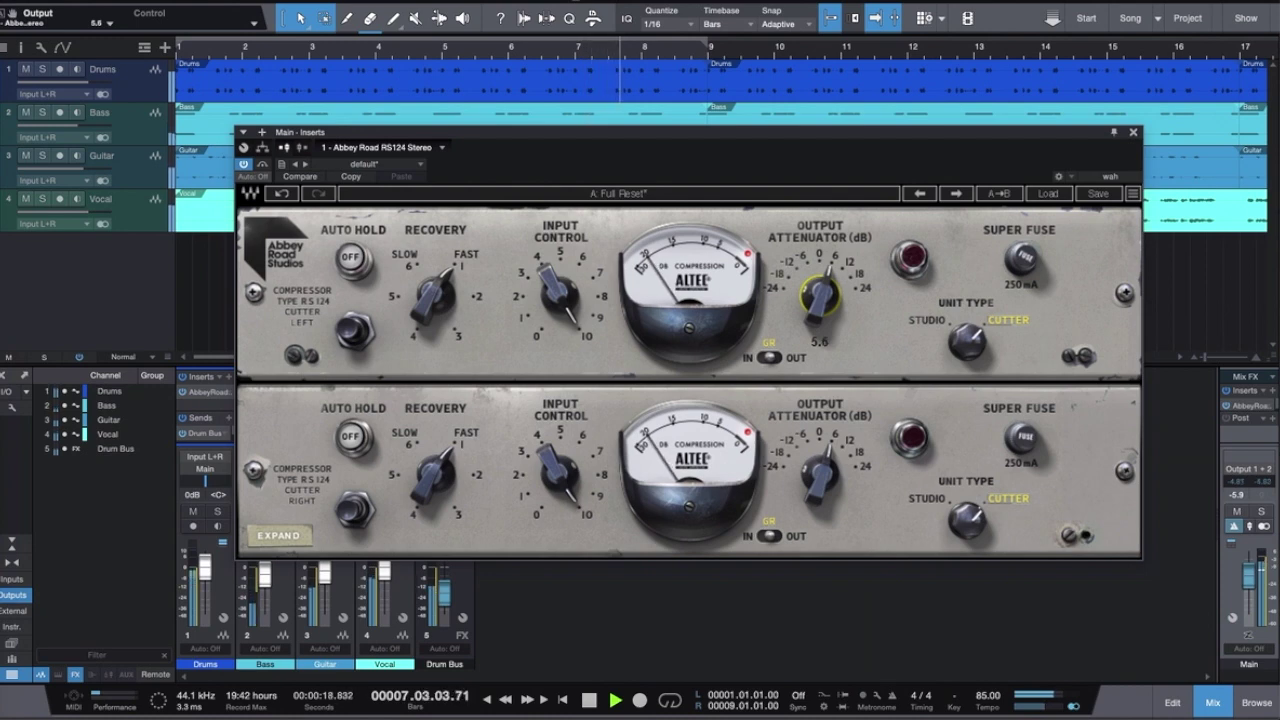
left_click_drag(820, 268, 820, 265)
left_click_drag(826, 317, 826, 312)
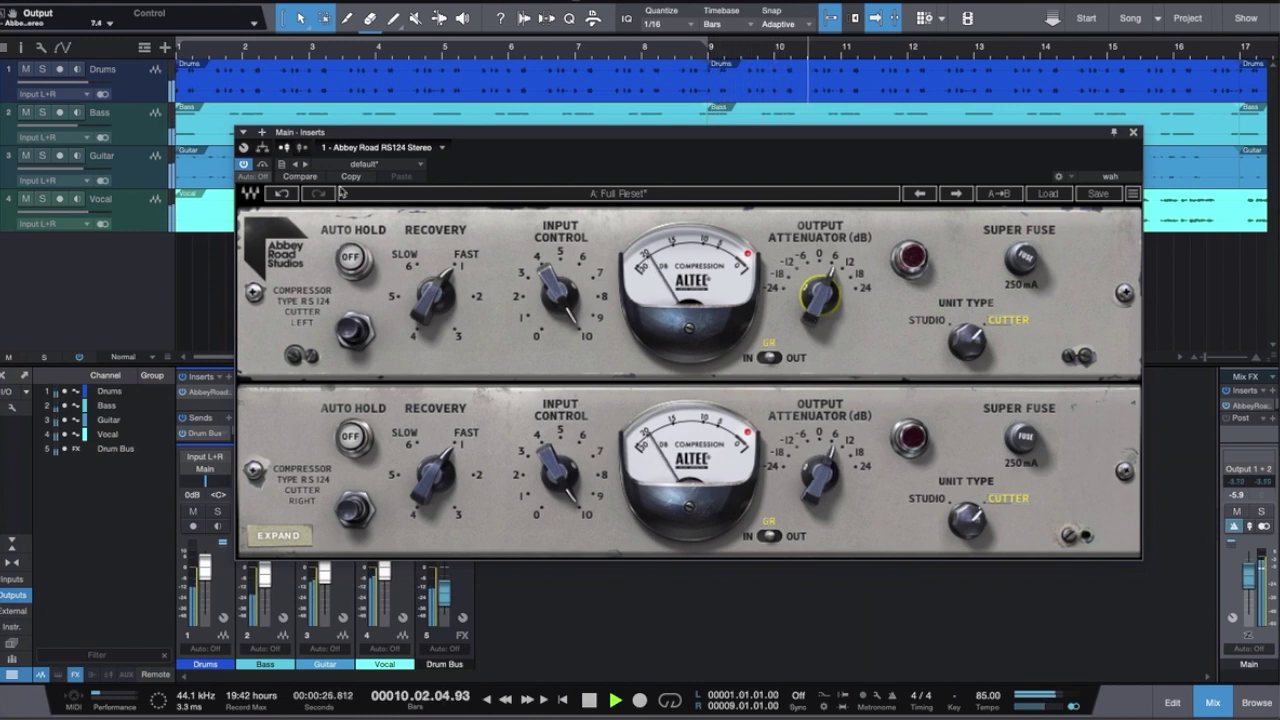
left_click(245, 165)
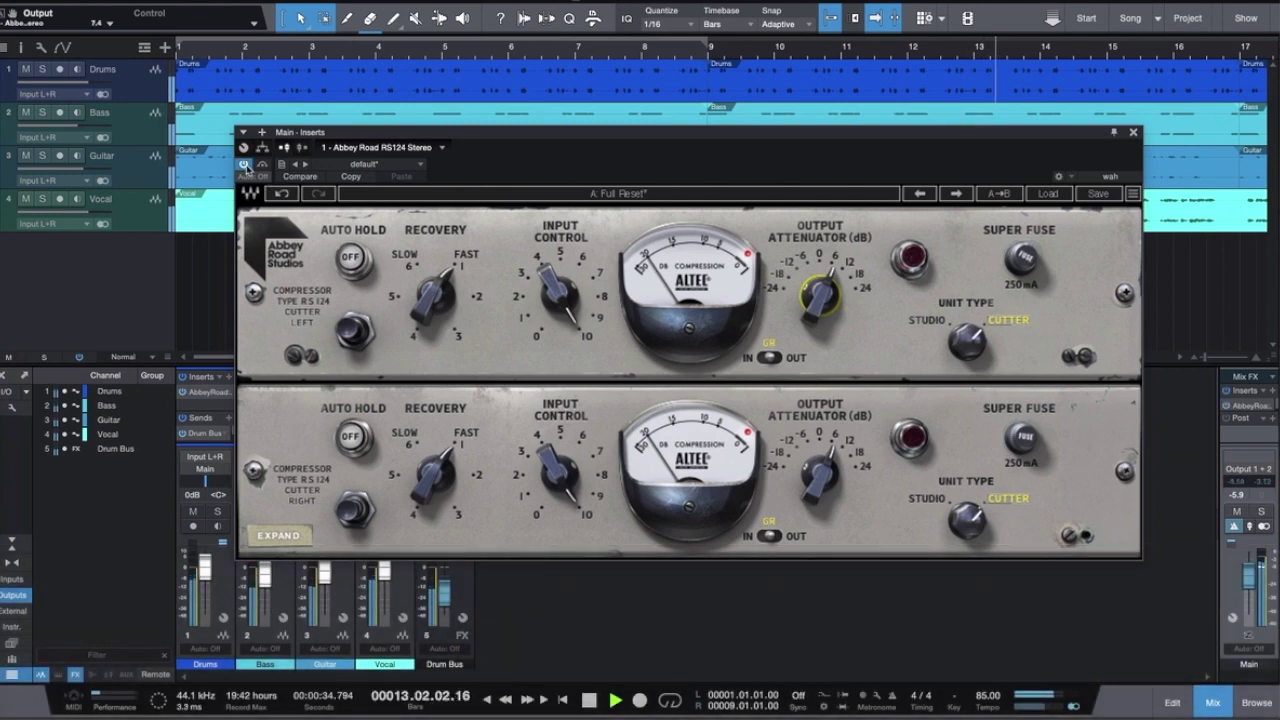